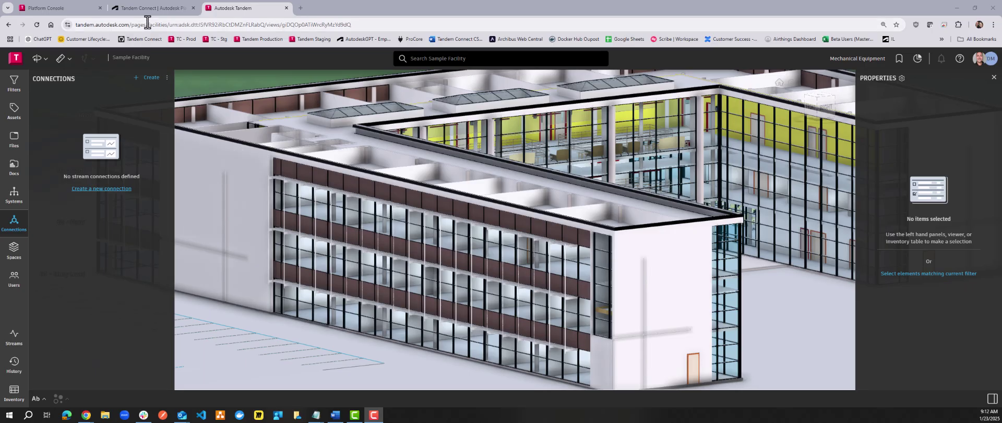
View the app's client credentials, then check the Tandem Connect admin entry in the facility's users.
left_click(151, 8)
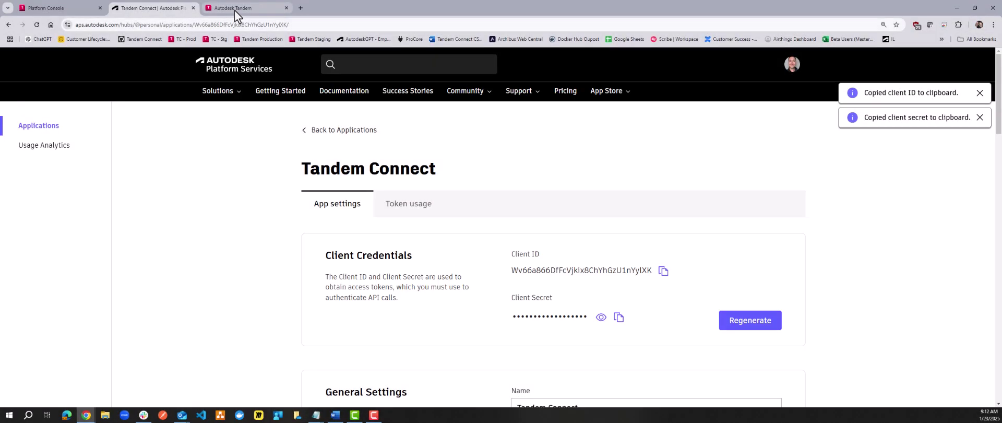
left_click(233, 8)
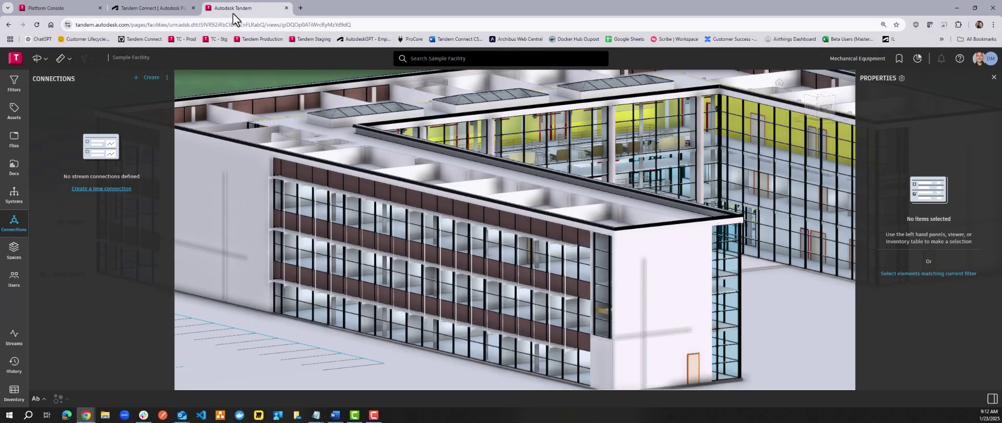
left_click(14, 280)
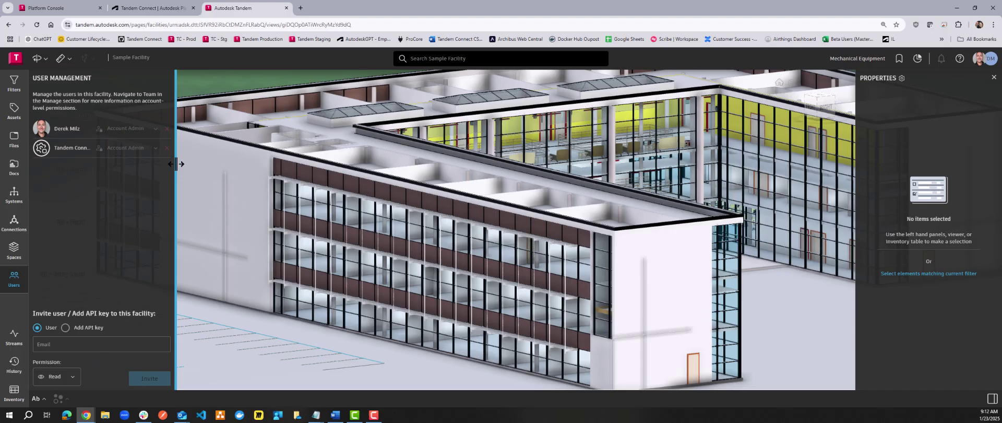
left_click_drag(175, 169, 208, 179)
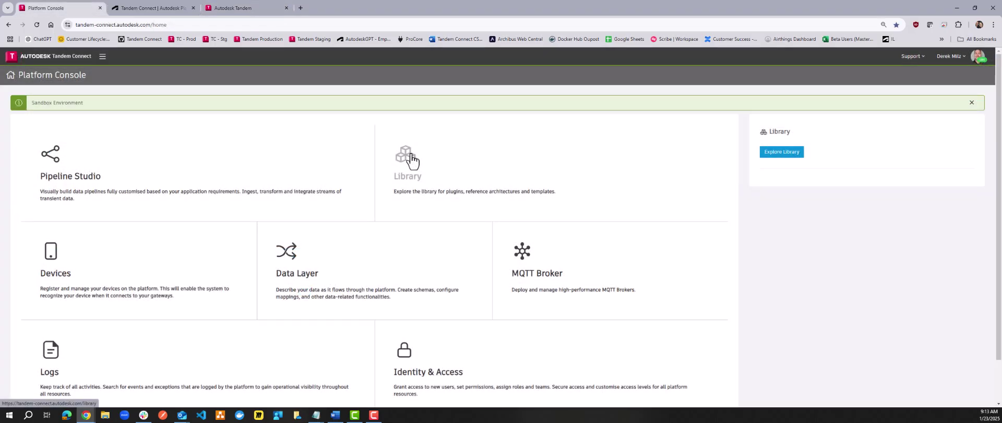
Search the Solutions library for 'Simulation' and load the simulator backfill template.
left_click(412, 160)
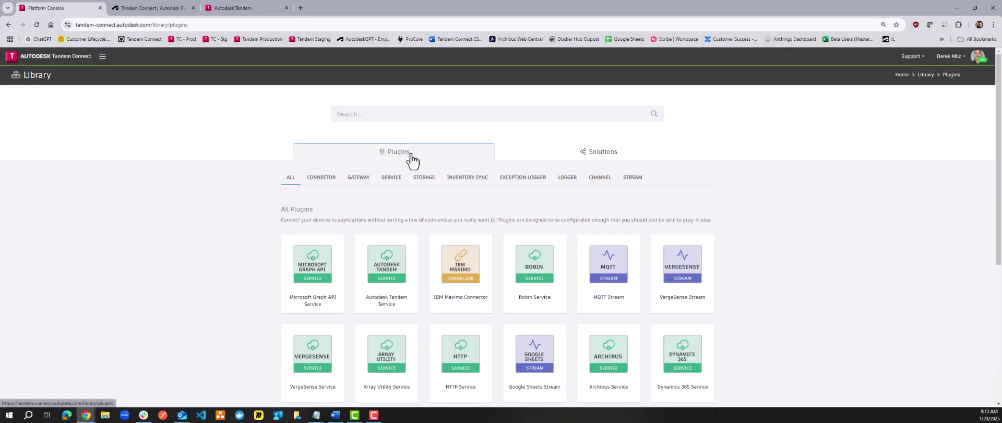
left_click(630, 157)
left_click(575, 113)
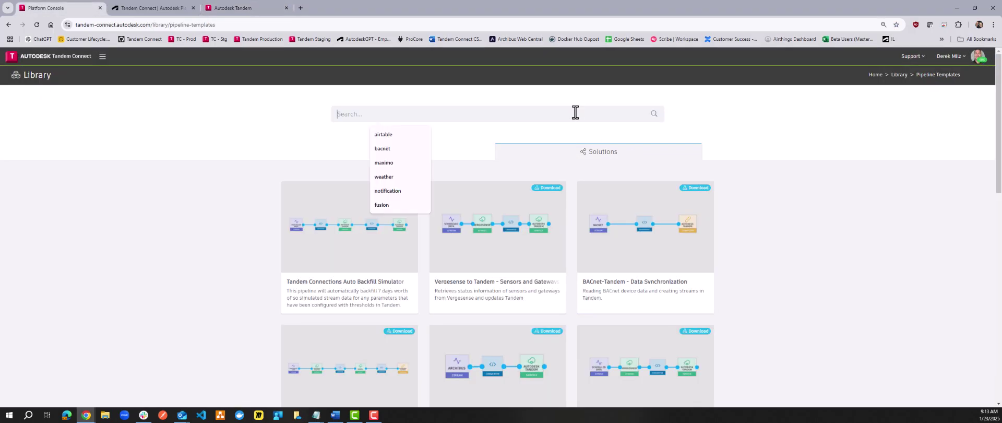
type("Simulation")
key("Return")
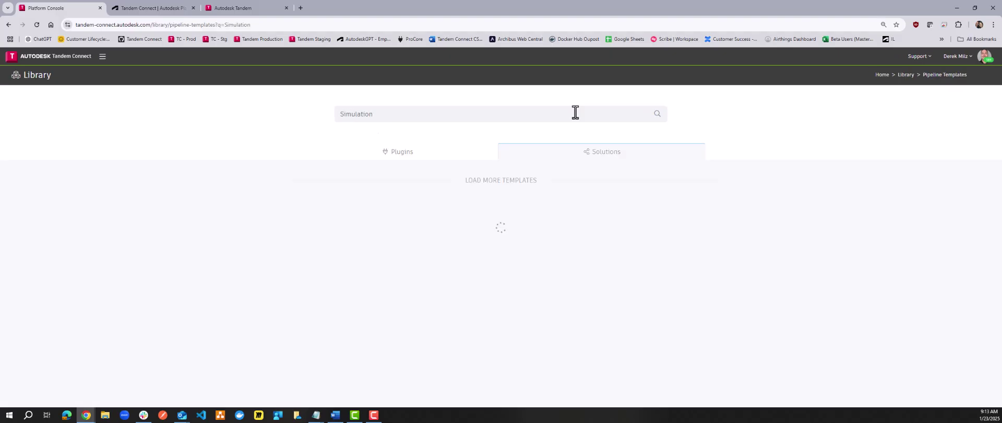
left_click(551, 205)
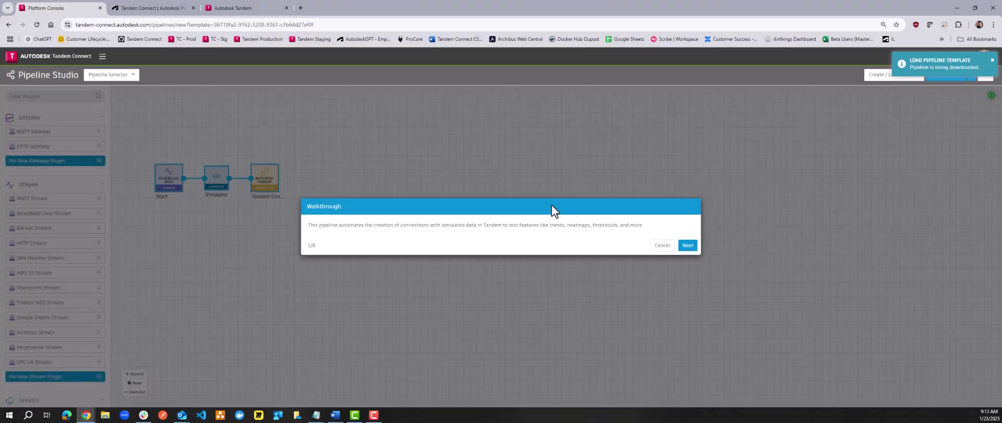
Step through the template walkthrough from Start to the facility ID tip.
left_click(688, 247)
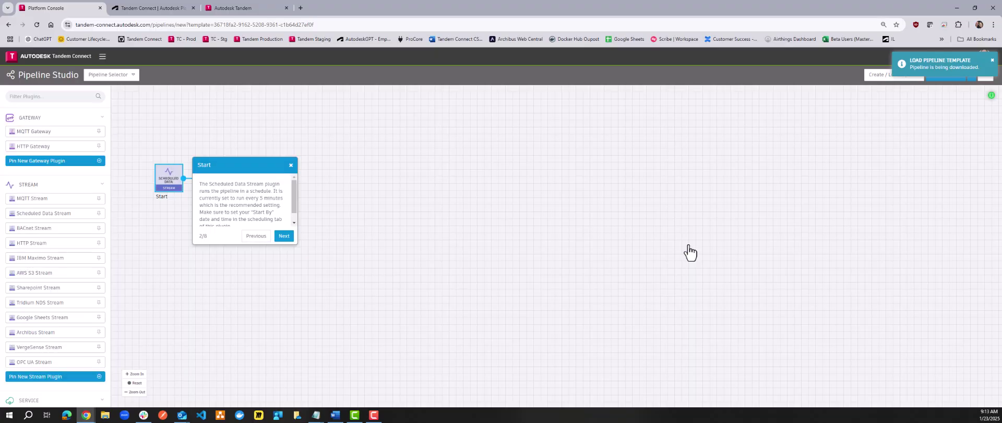
left_click(287, 238)
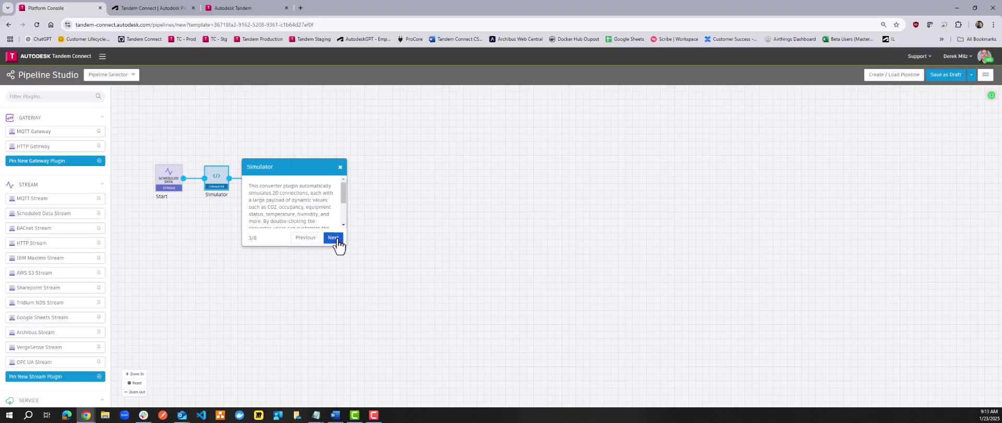
left_click(334, 238)
left_click(377, 236)
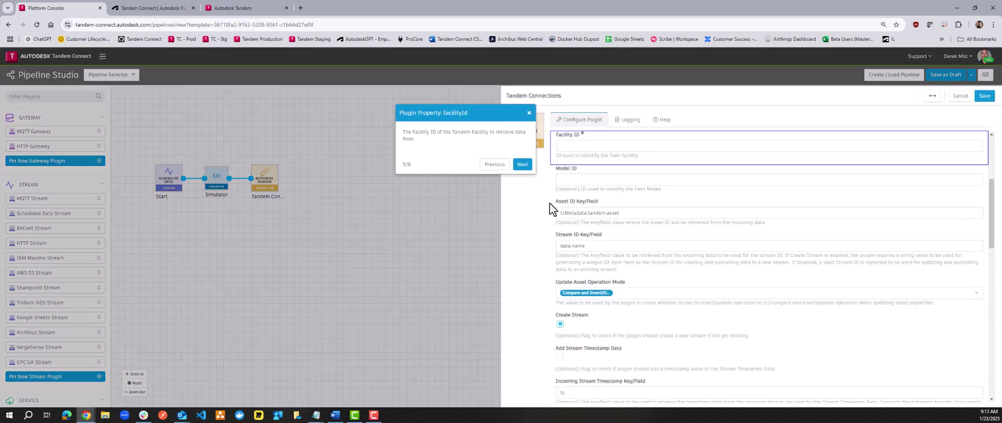
Close the tour and set the Start node's schedule start date to January 23, 2025.
left_click(529, 113)
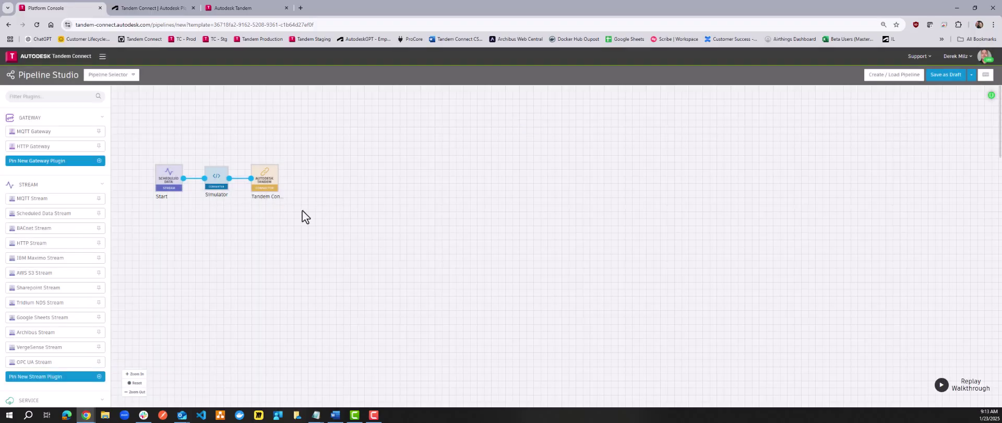
double_click(161, 181)
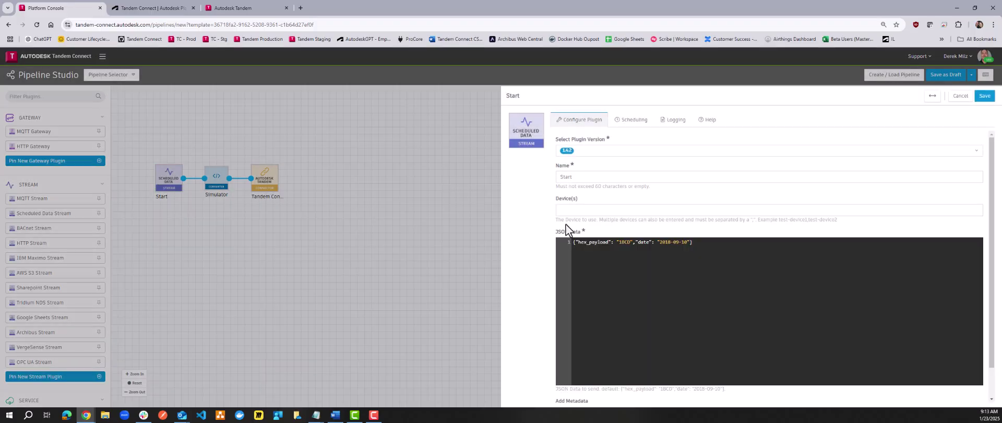
left_click(933, 96)
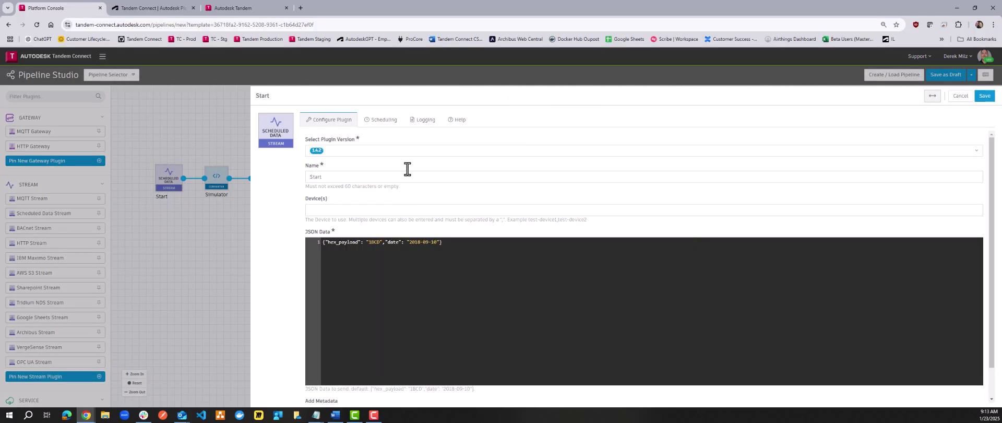
left_click(390, 121)
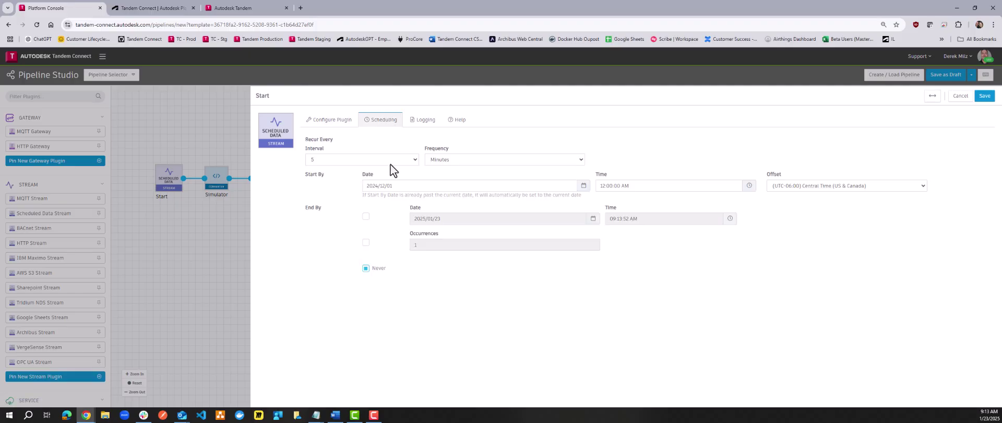
left_click(447, 185)
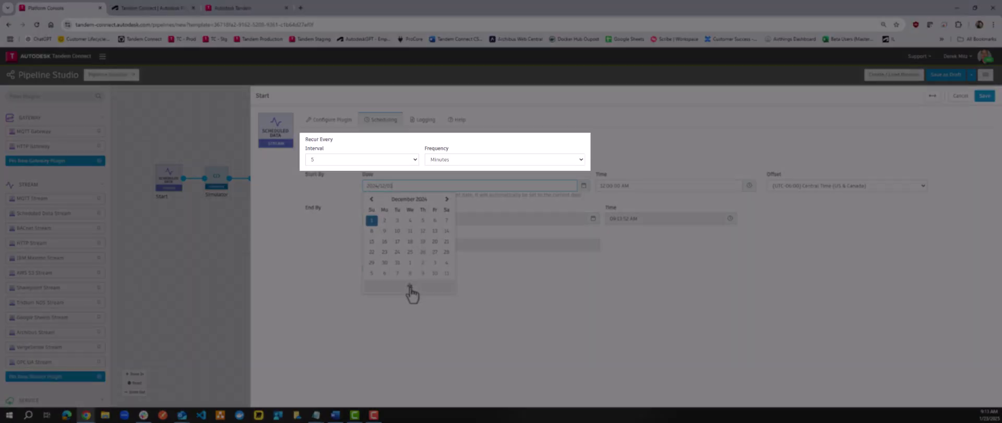
left_click(410, 285)
left_click(423, 253)
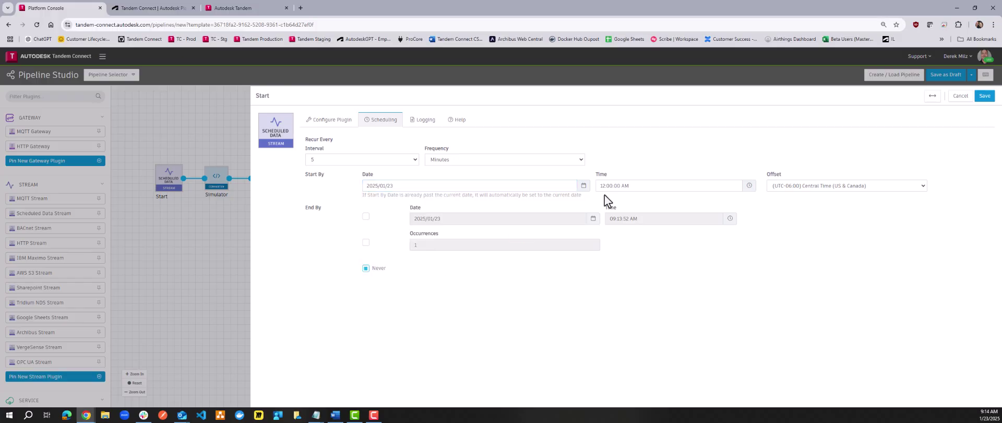
Set the schedule start time to 09:20 AM and save the 5-minute schedule.
left_click(635, 187)
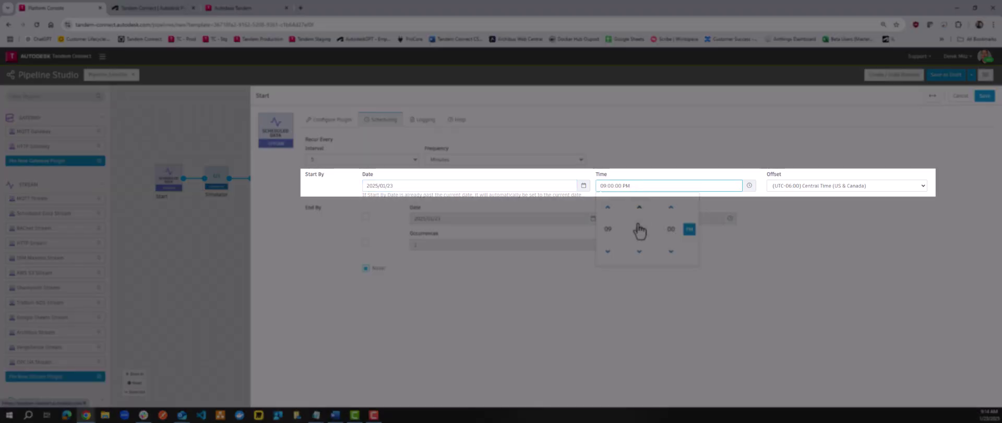
left_click(640, 229)
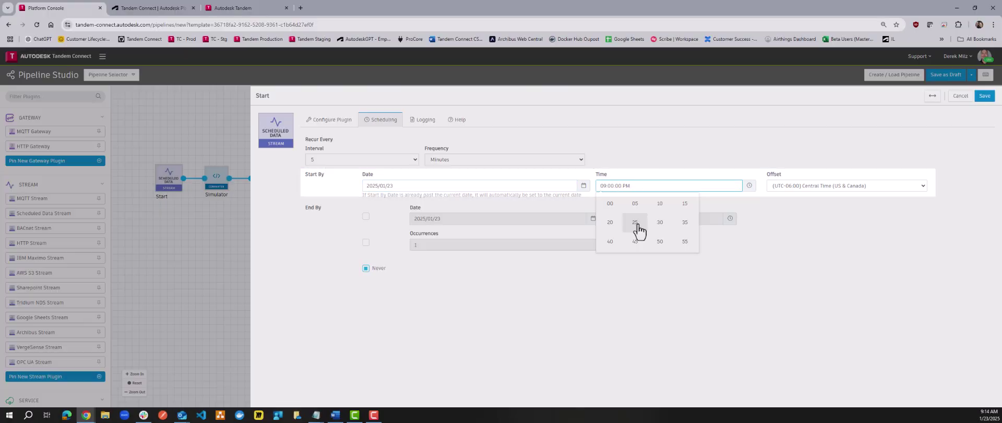
left_click(611, 222)
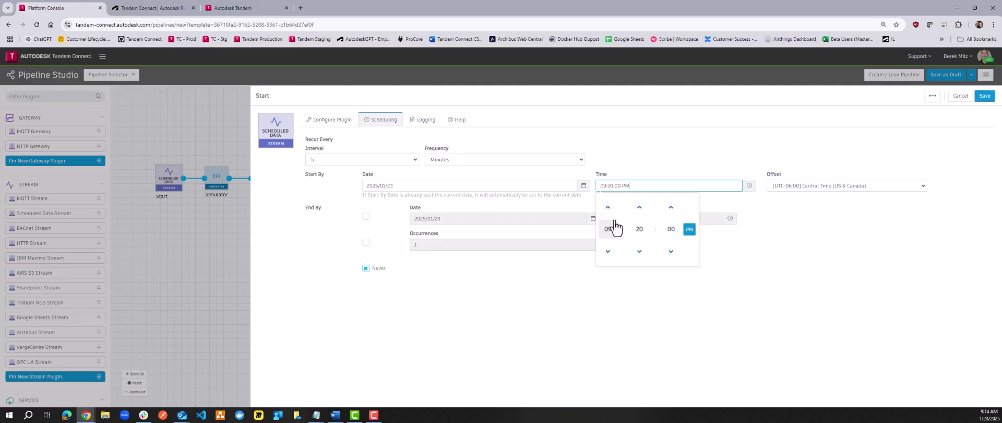
left_click(694, 229)
left_click(773, 242)
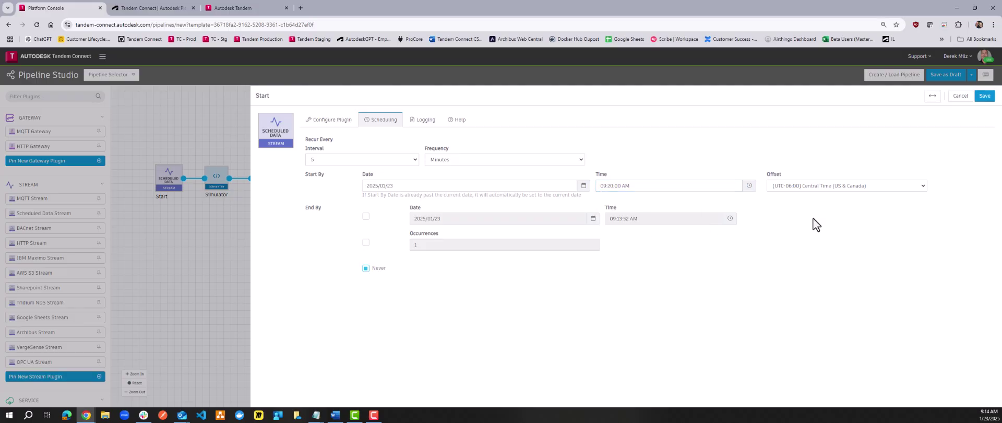
left_click(984, 96)
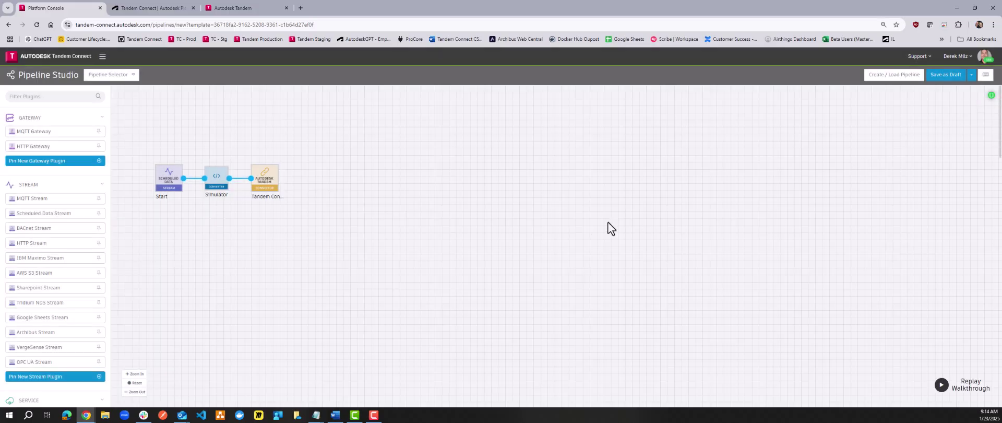
In the Simulator code, trim the device prefix to 'Device-' and add "Amps":{"min":0, "max":1000}.
left_click(216, 178)
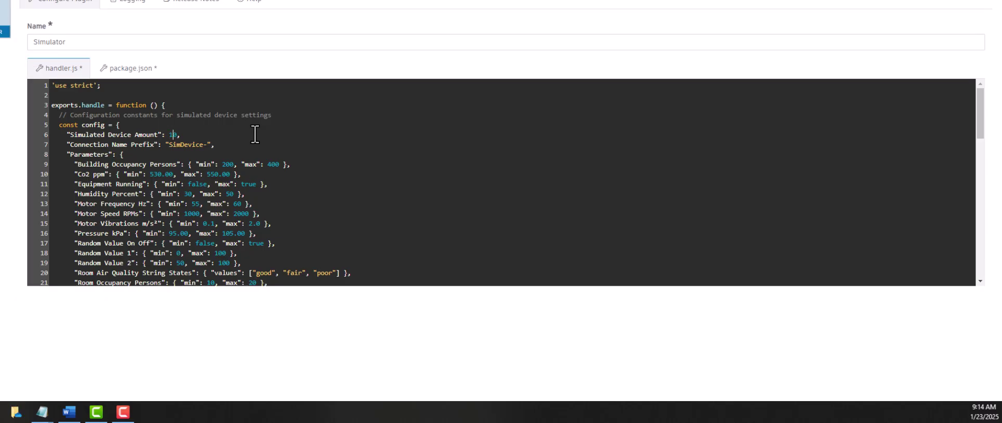
left_click(181, 144)
key("BackSpace")
key("BackSpace")
left_click_drag(979, 119, 978, 137)
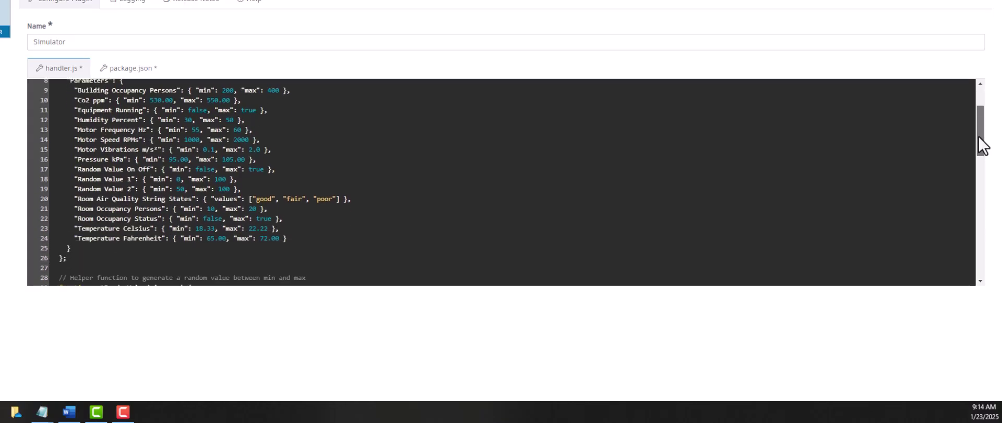
left_click(308, 236)
key("Return")
type("\"Amps\":{\"min")
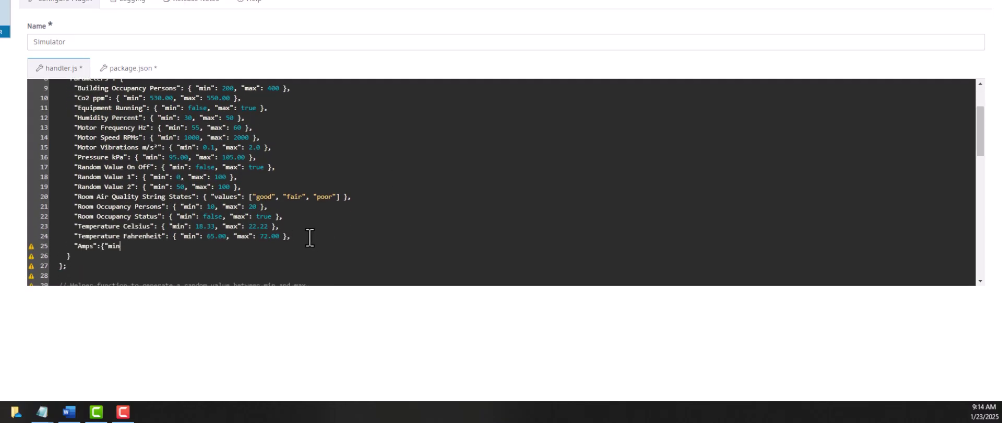
type("\":0, \"max\":1000}")
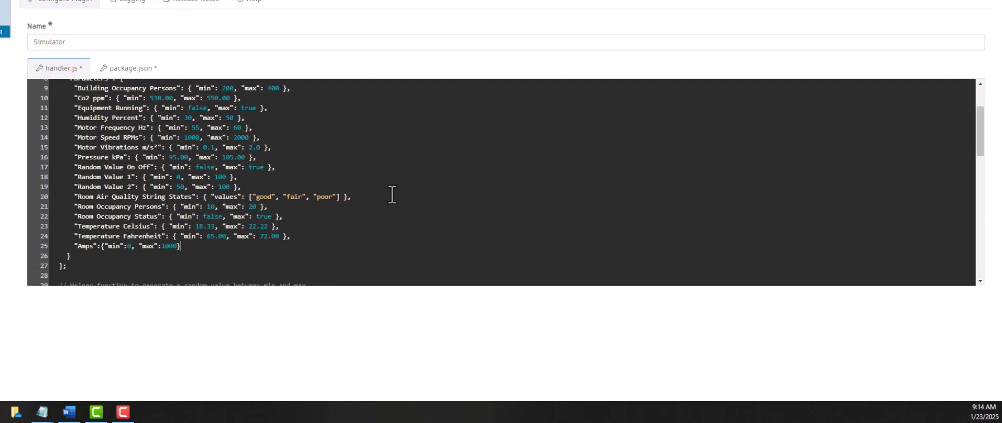
left_click(986, 81)
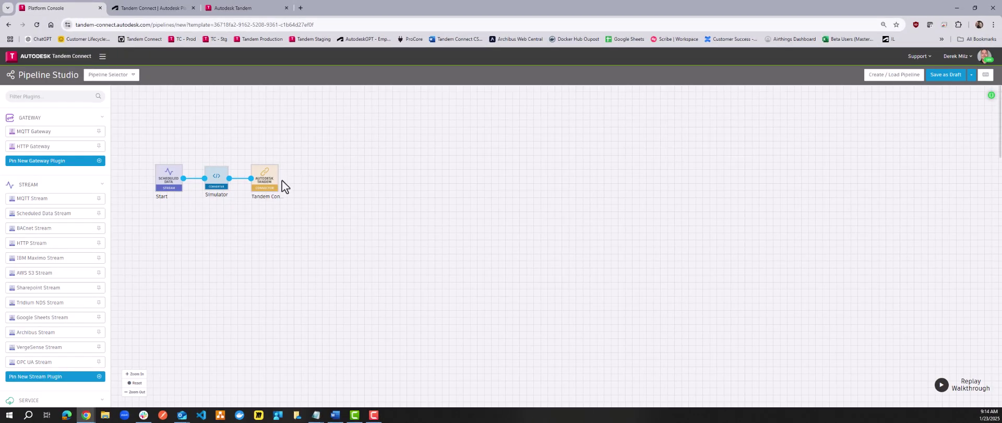
Paste the APS app's client ID and client secret into the Tandem Connections connector.
double_click(265, 180)
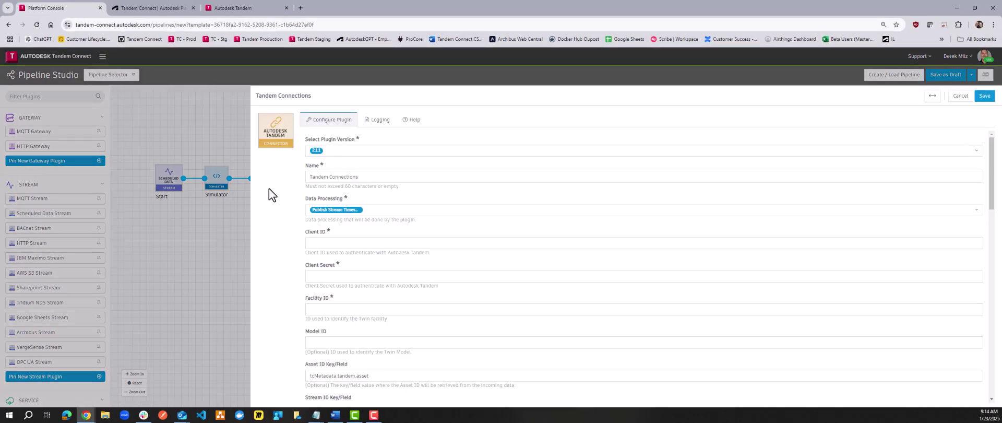
left_click(167, 10)
left_click(663, 270)
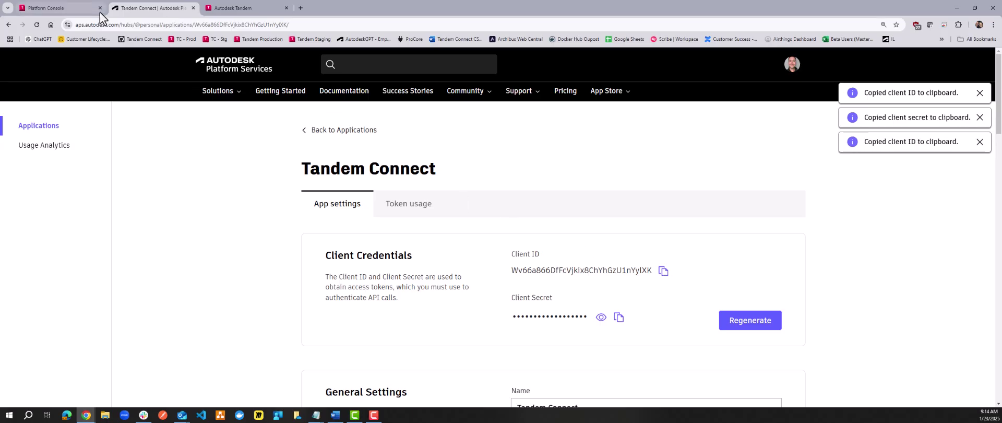
left_click(98, 13)
left_click(343, 244)
key("ctrl+v")
left_click(175, 11)
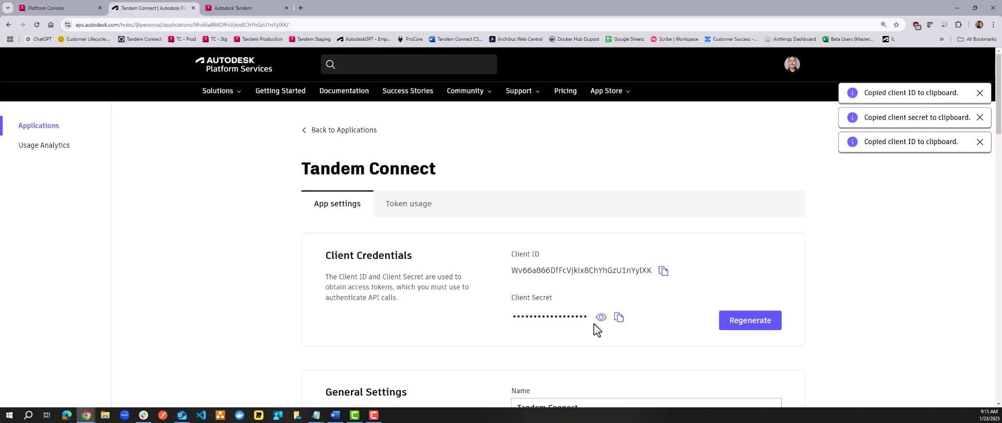
left_click(619, 317)
left_click(52, 8)
left_click(345, 277)
key("ctrl+v")
left_click(308, 308)
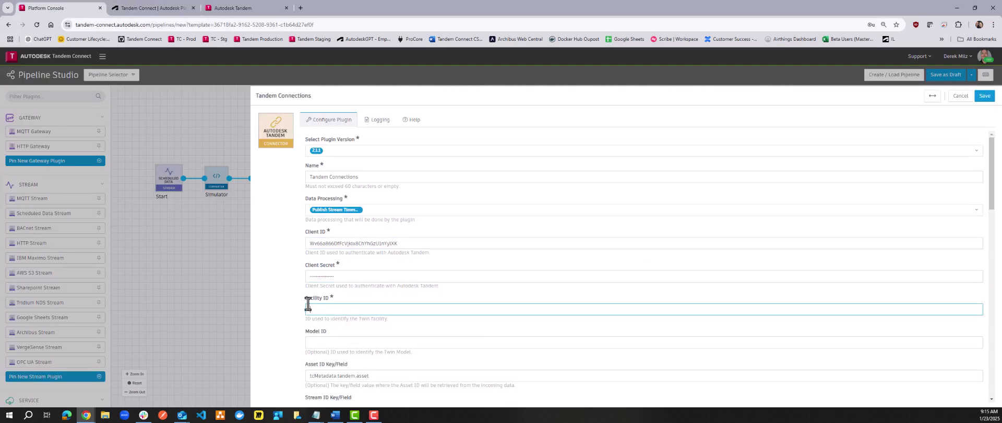
Copy the facility URN from Tandem's address bar into the connector's Facility ID field.
left_click(235, 8)
left_click_drag(169, 24, 262, 21)
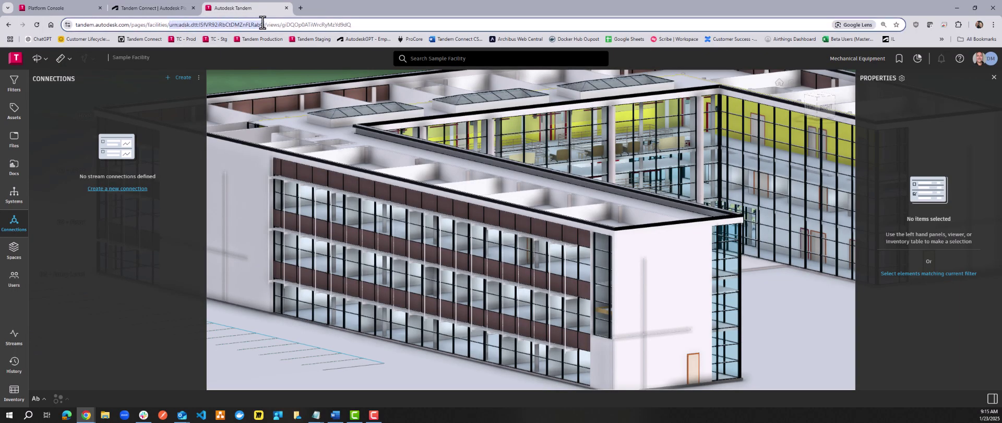
key("ctrl+c")
left_click(49, 7)
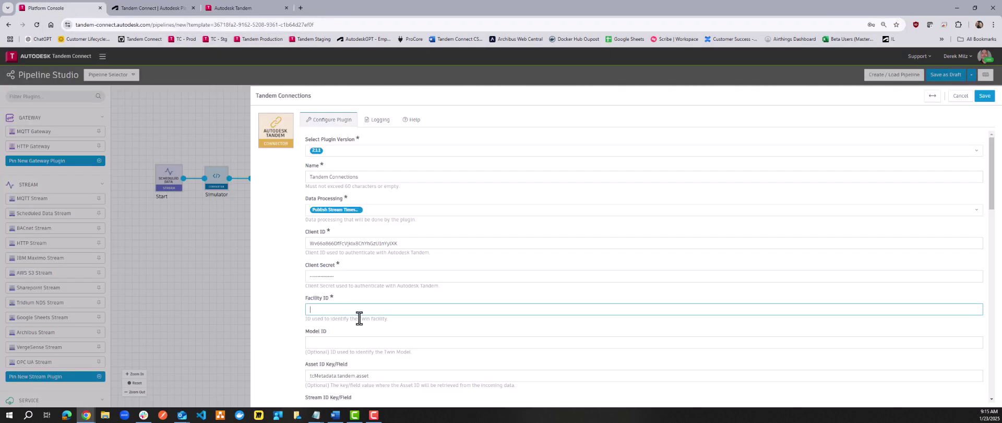
key("ctrl+v")
Save the connector settings, then save the pipeline as 'My Sim Connections' with matching description.
left_click(983, 96)
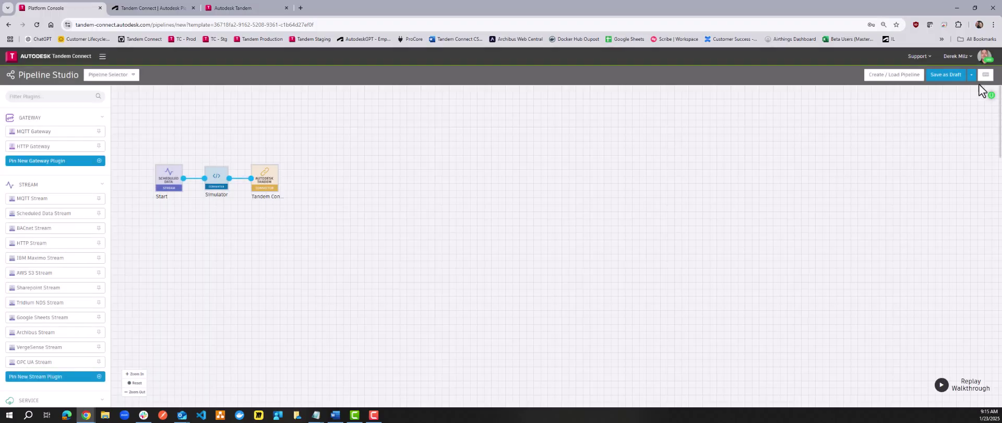
left_click(971, 75)
left_click(969, 93)
left_click(422, 129)
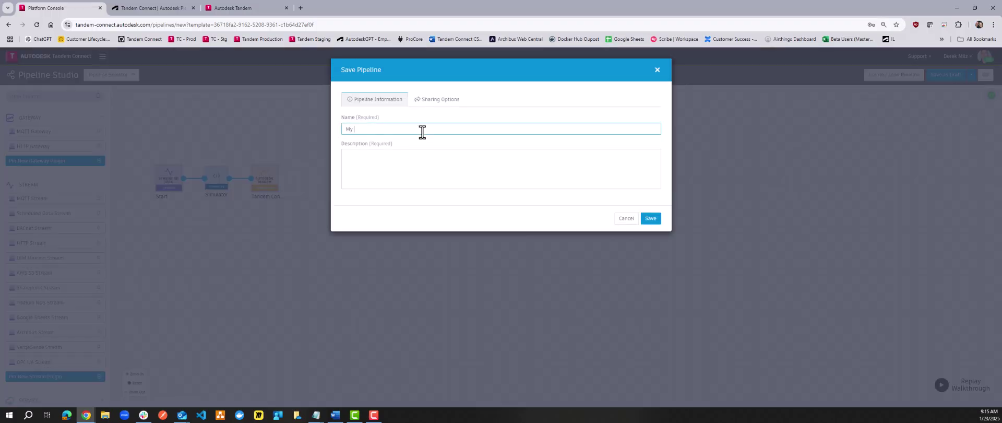
type("My Sim Connections")
key("Tab")
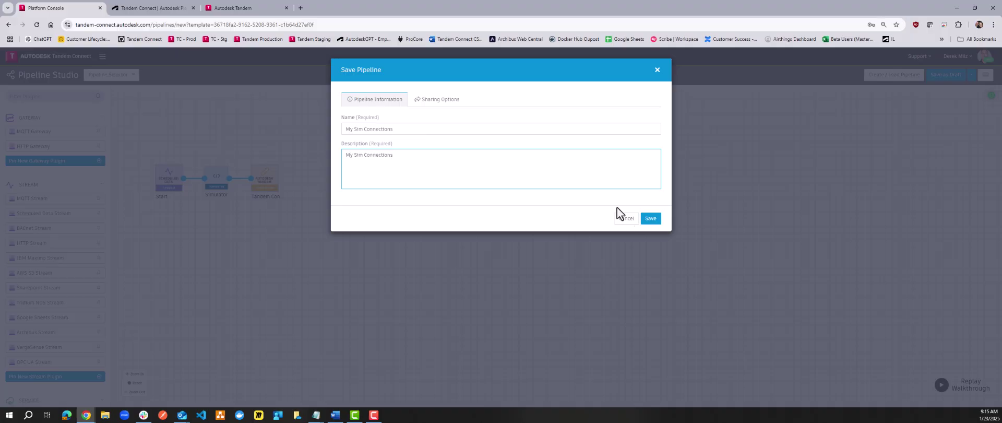
left_click(654, 219)
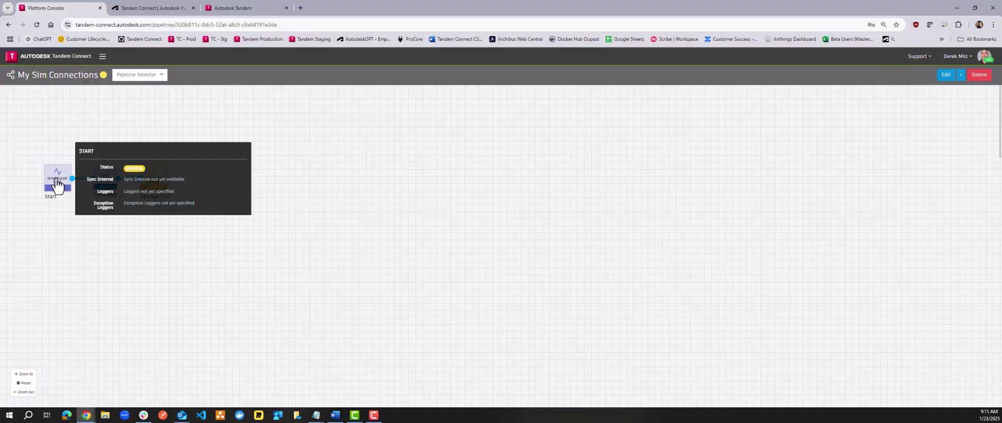
mouse_move(160, 184)
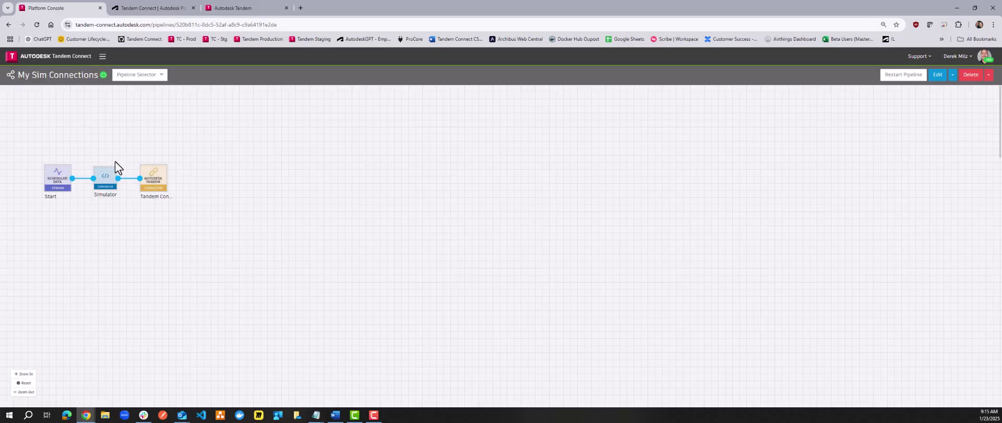
mouse_move(64, 189)
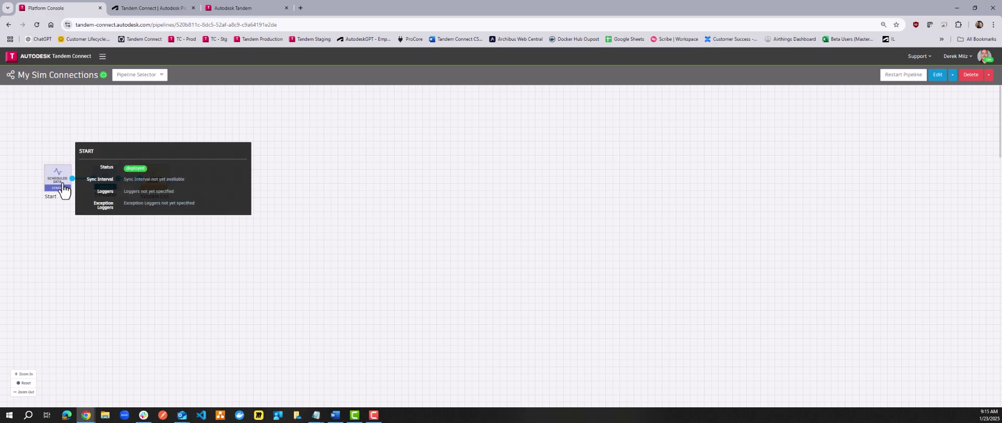
Run Sync Now on the Start node and check its logs.
left_click(63, 187)
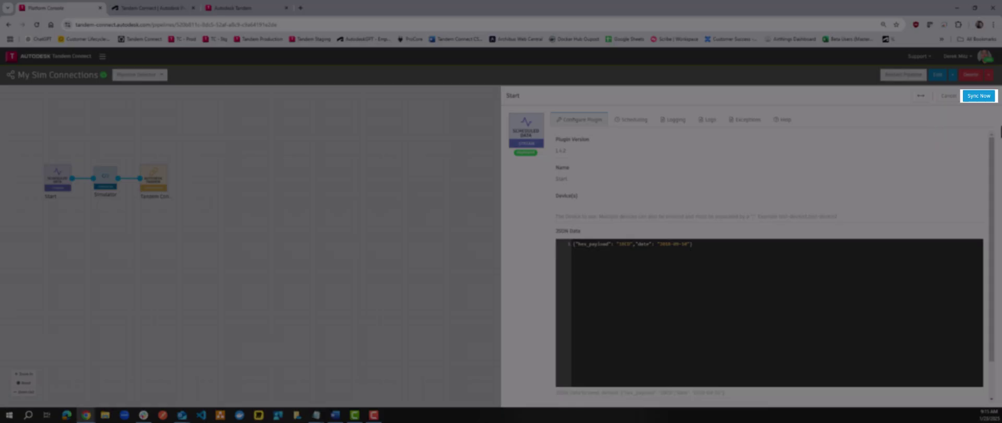
left_click(981, 96)
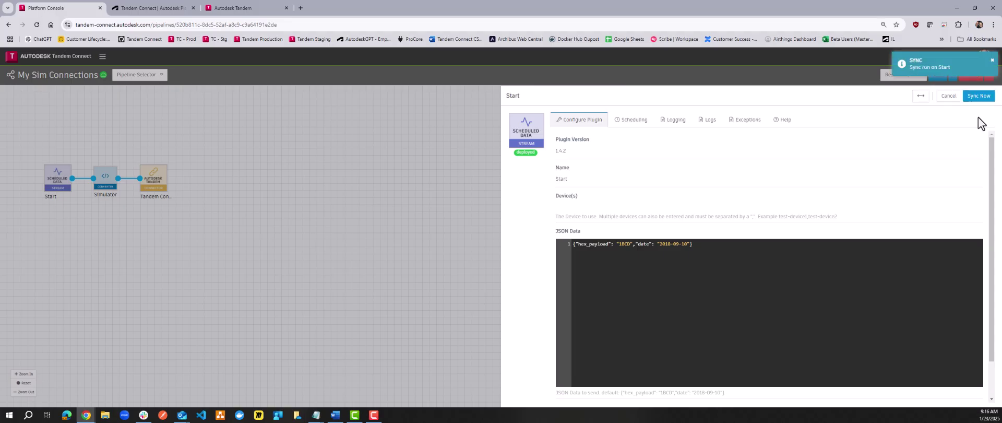
left_click(715, 122)
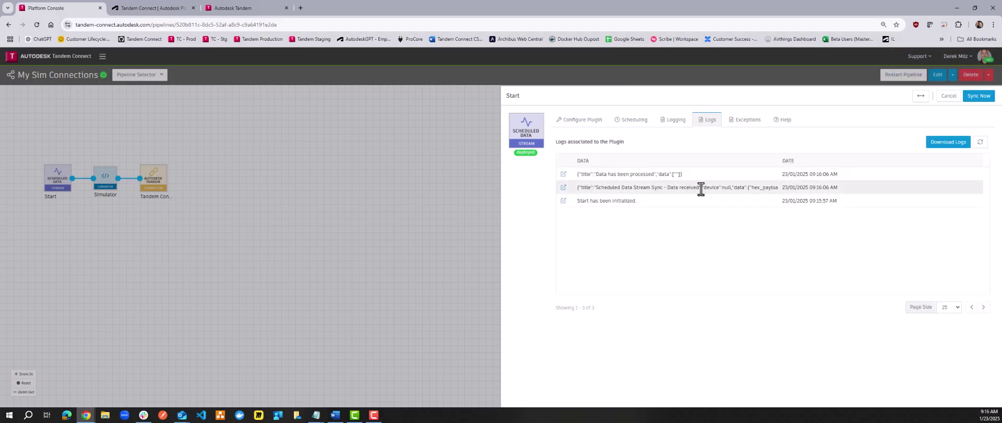
Inspect a Simulator log entry showing data relayed for Device-1 through Device-10.
left_click(104, 184)
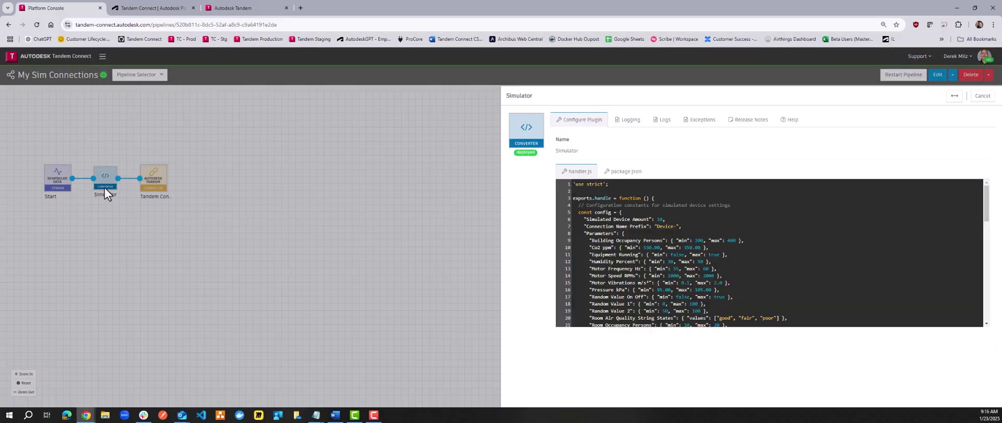
left_click(661, 121)
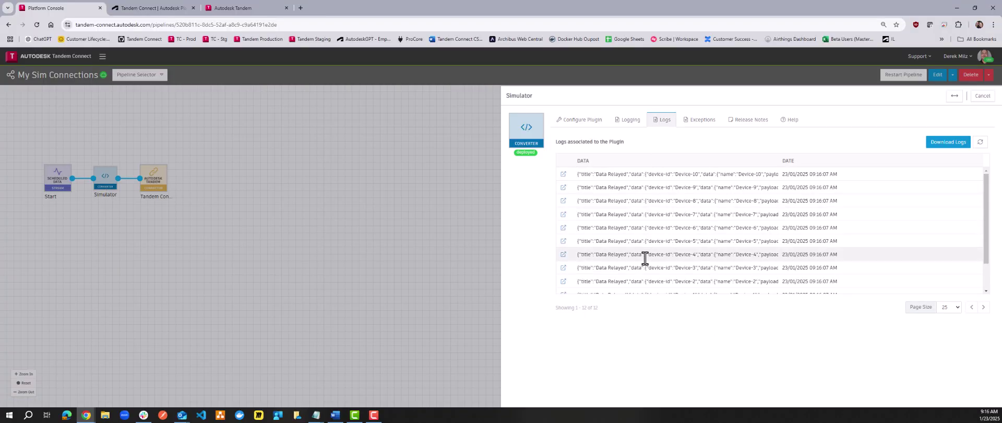
left_click(564, 175)
left_click_drag(658, 167, 660, 211)
left_click(713, 132)
left_click(983, 96)
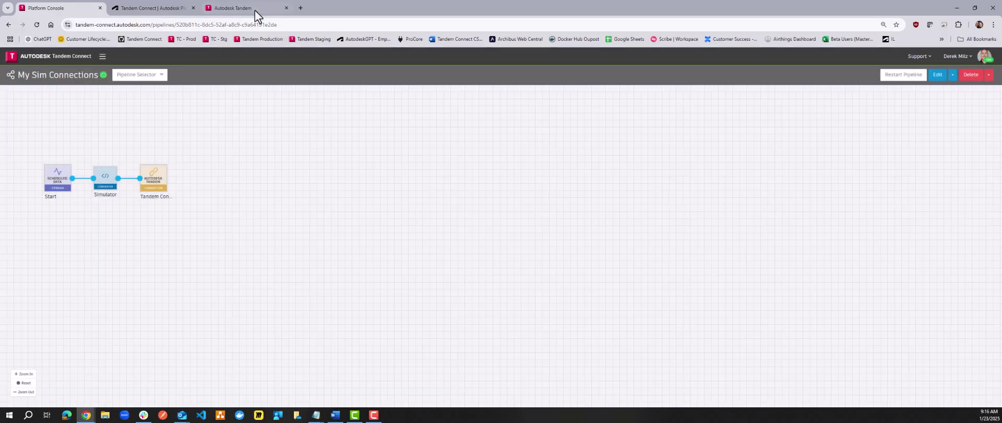
Select all ten device connections in Tandem and open their connection mapping settings.
left_click(254, 8)
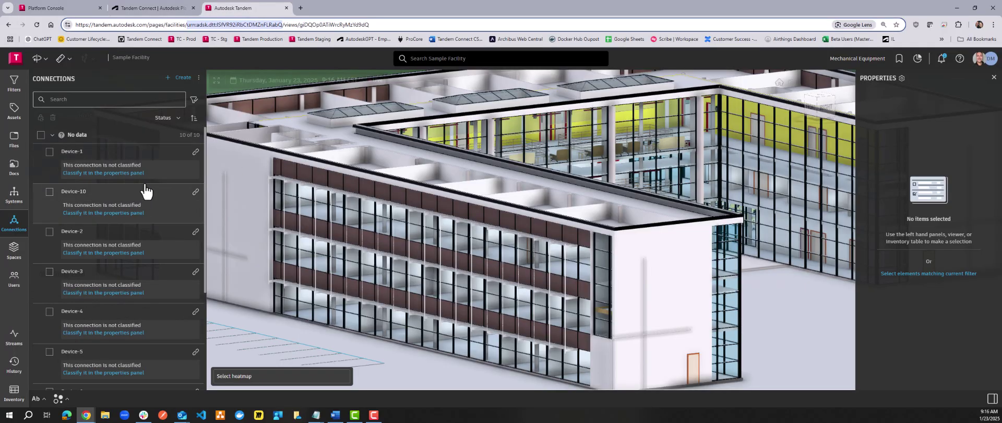
left_click(40, 135)
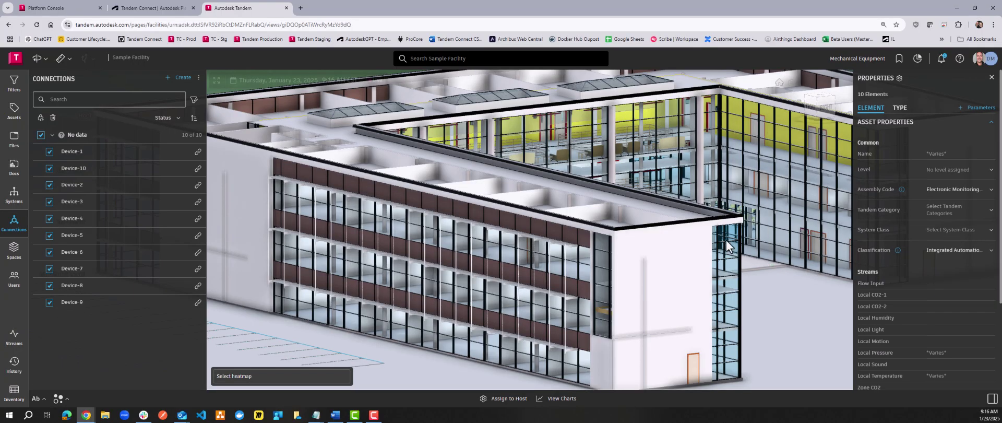
left_click(198, 77)
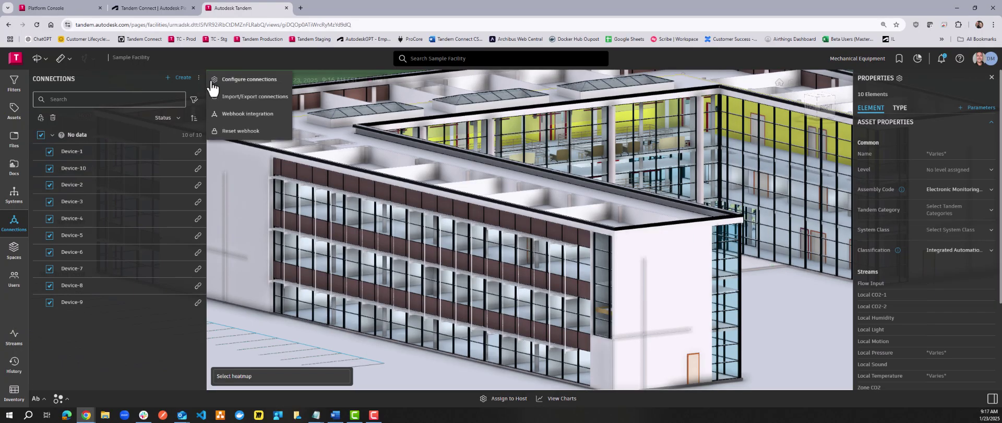
left_click(227, 83)
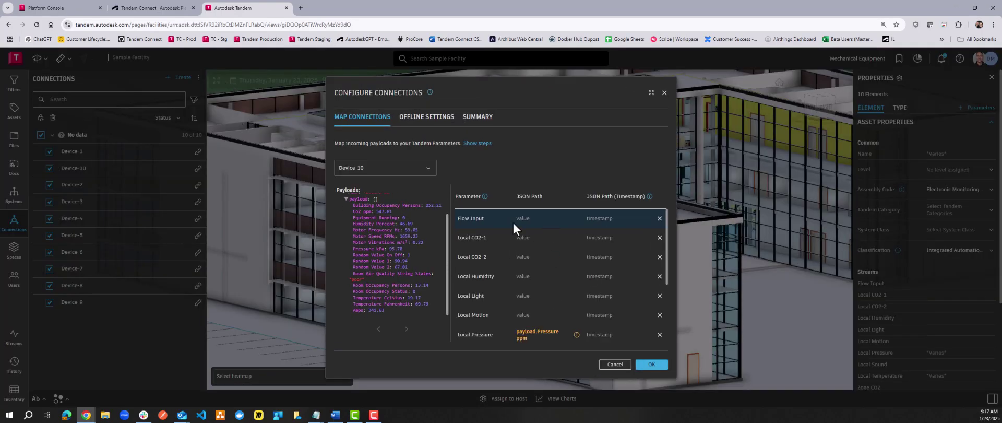
Map Local CO2-1, Flow Input, Local CO2-2, Humidity and Motion to their payload fields.
left_click(522, 238)
left_click(363, 211)
left_click(377, 261)
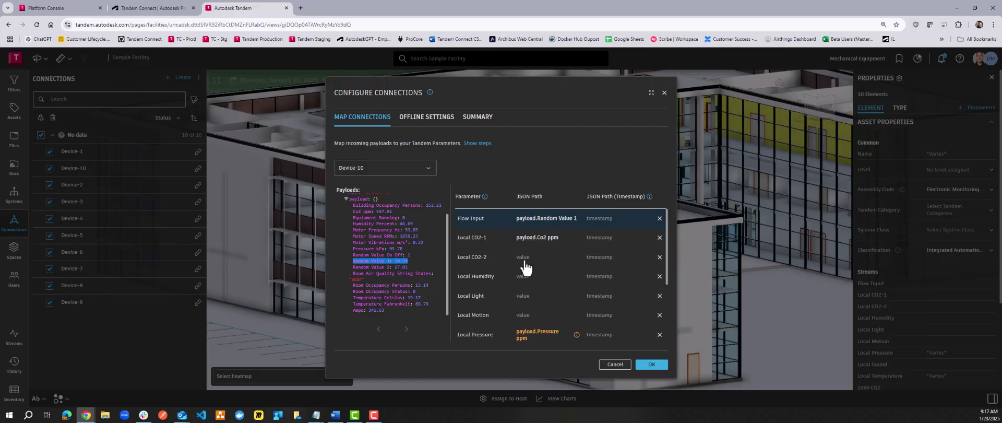
left_click(377, 266)
left_click(387, 225)
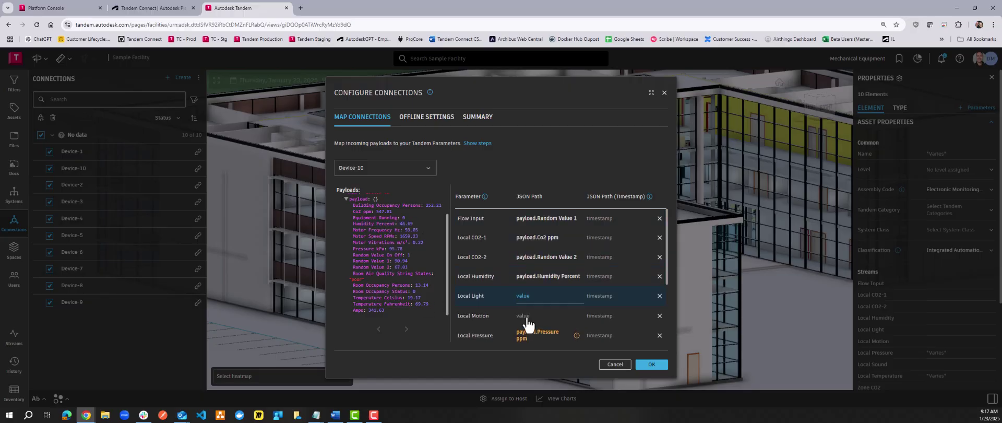
left_click(524, 315)
left_click(378, 291)
Map Local Pressure to Pressure kPa and Zone Temp to Temperature Celsius, then apply.
left_click(532, 336)
left_click(376, 248)
scroll(653, 293, "down", 4)
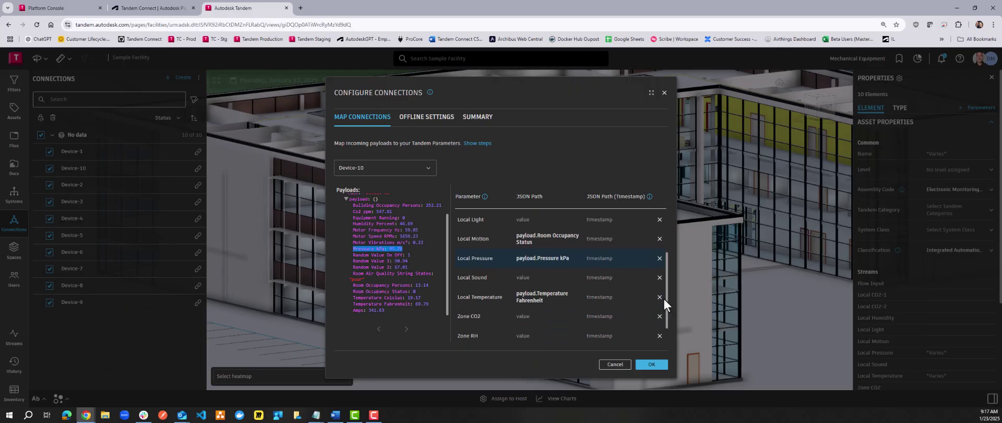
left_click(523, 332)
left_click(376, 304)
left_click(379, 298)
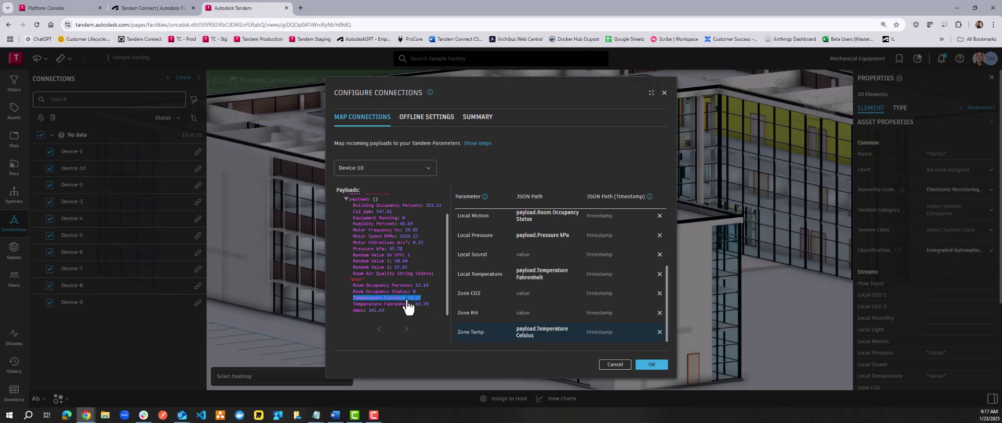
left_click(542, 317)
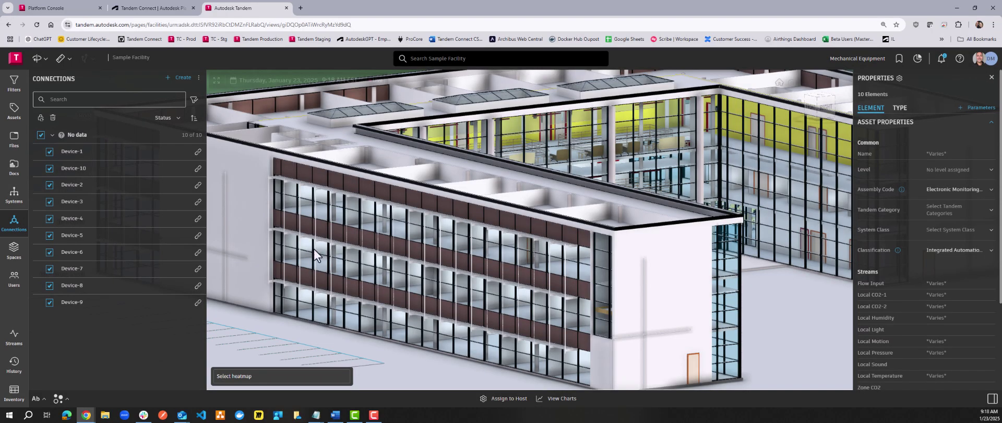
Check the Start stage in Tandem Connect, then return to the Tandem facility.
left_click(46, 8)
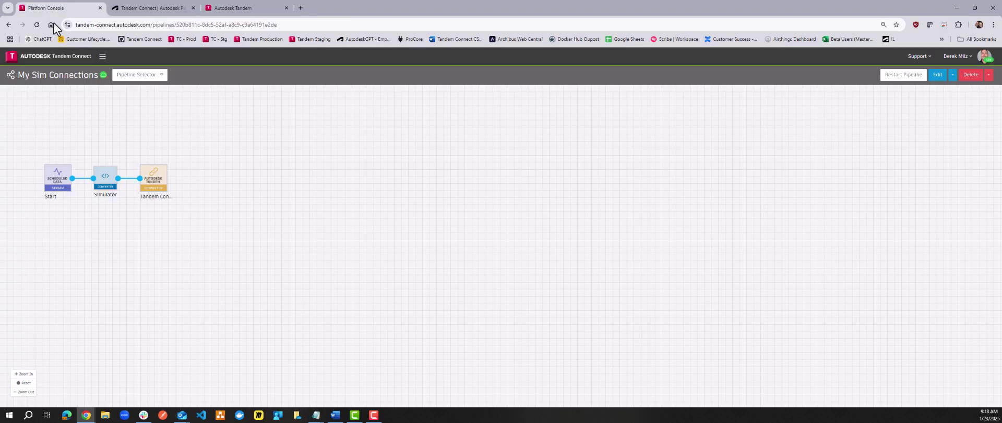
left_click(59, 179)
left_click(245, 8)
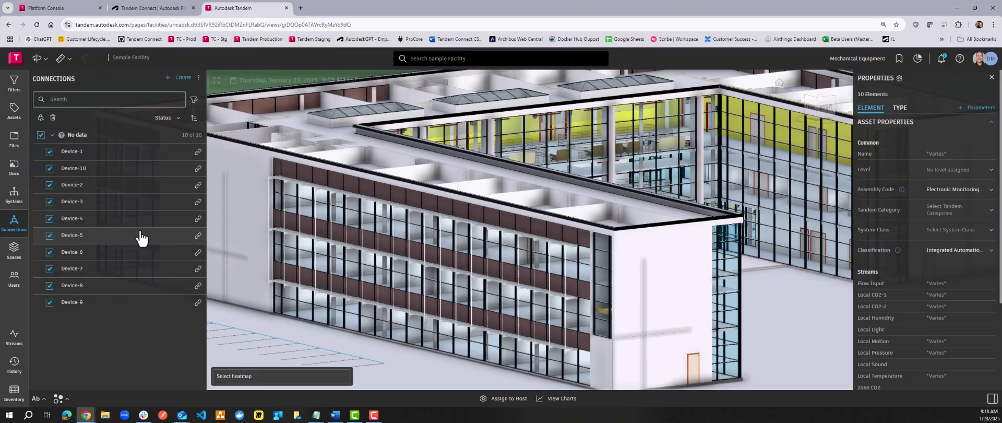
Open the stream readings grid and load the Bacnet Streams saved view.
left_click(14, 337)
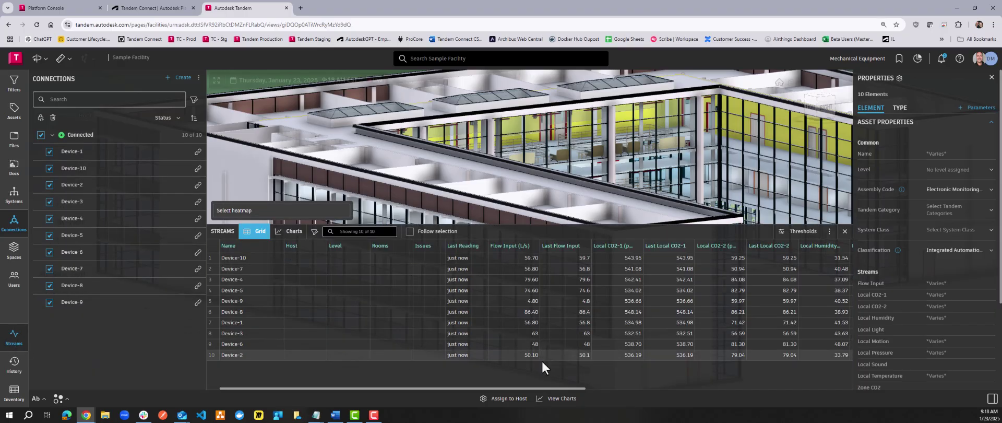
left_click(899, 58)
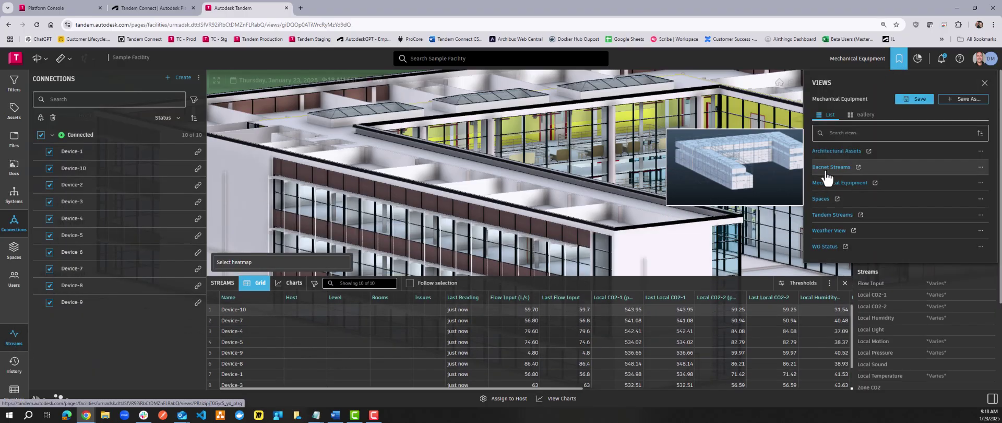
left_click(831, 167)
left_click(907, 339)
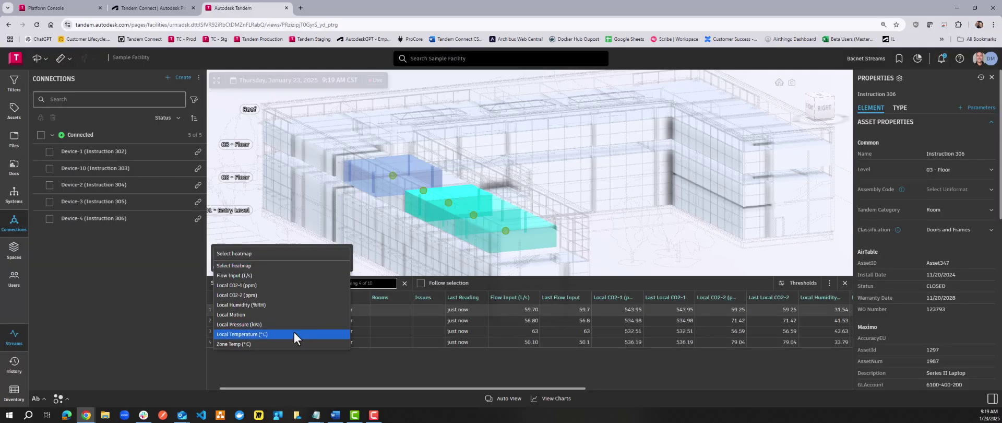
Color rooms by a temperature heatmap and view Device-1's Zone Temp history chart.
left_click(294, 334)
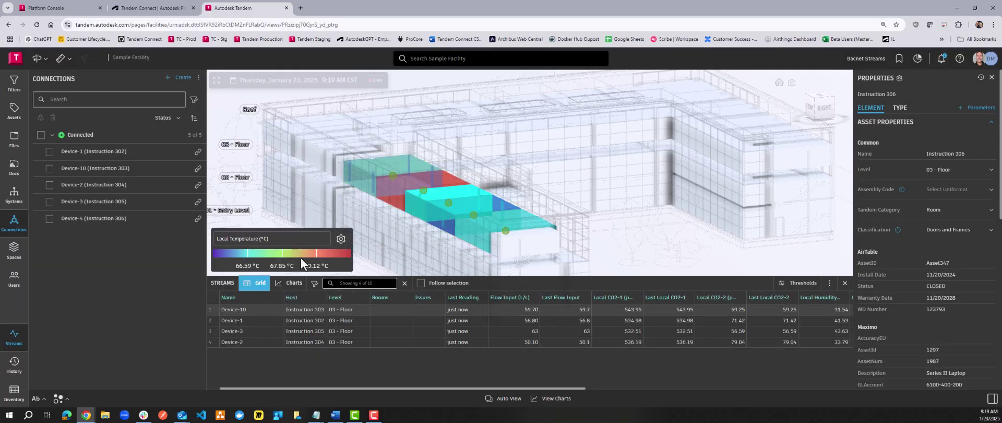
left_click(271, 239)
left_click(276, 321)
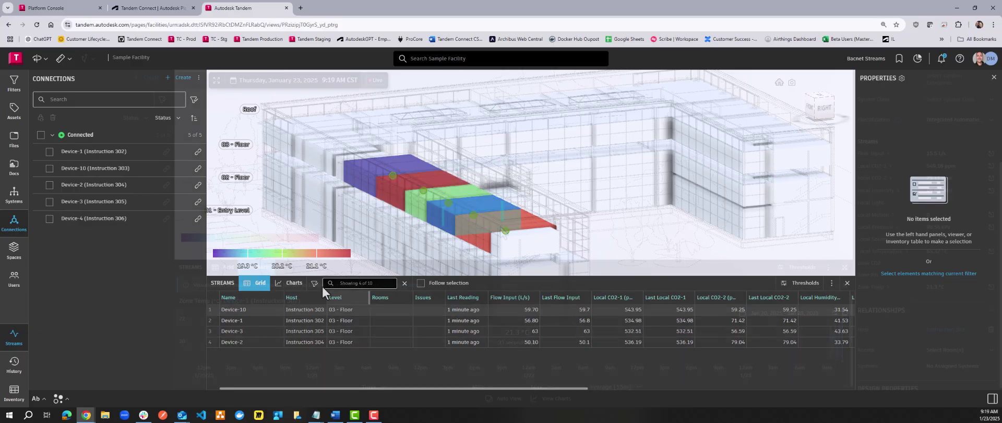
left_click(501, 230)
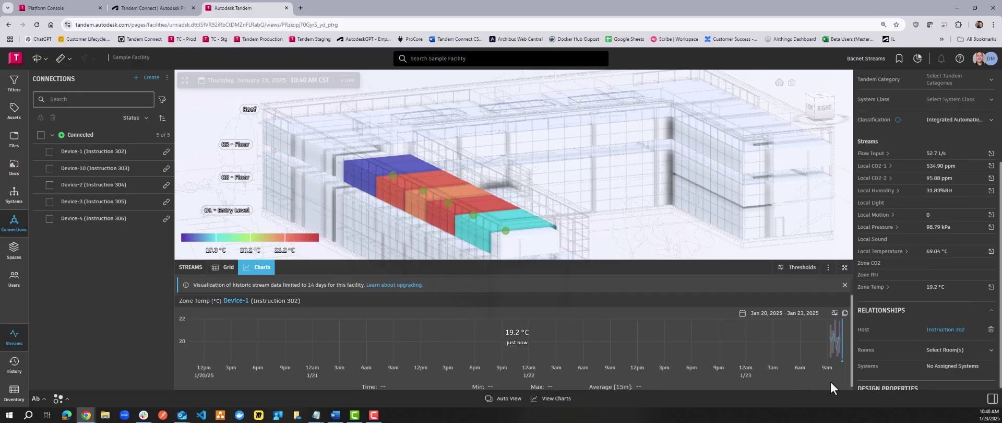
mouse_move(821, 350)
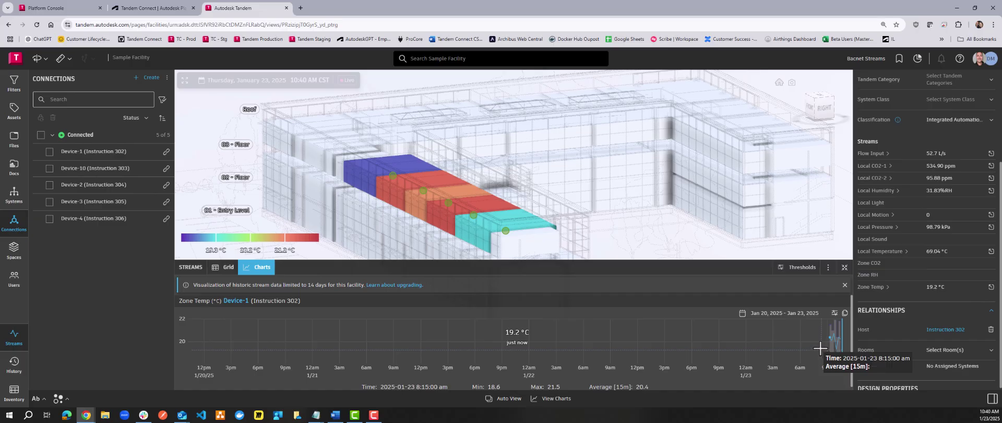
Start a new Zone Temp threshold named 'Temp Threshold'.
left_click(795, 267)
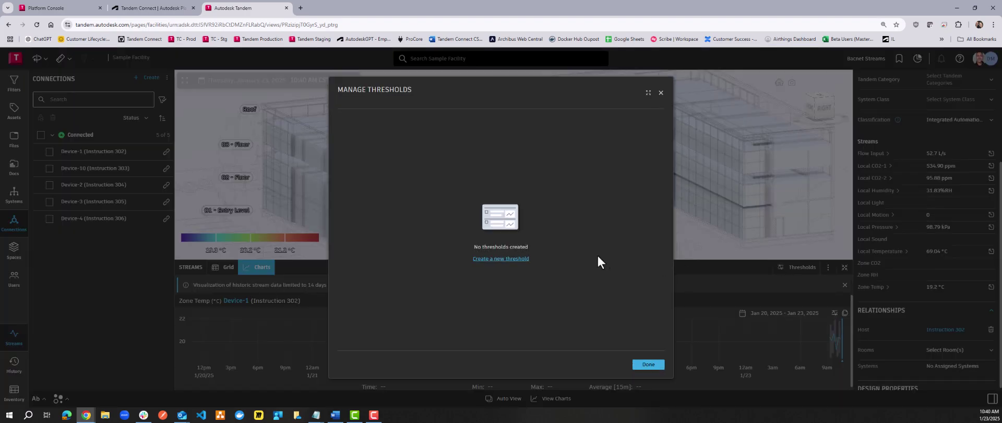
left_click(512, 259)
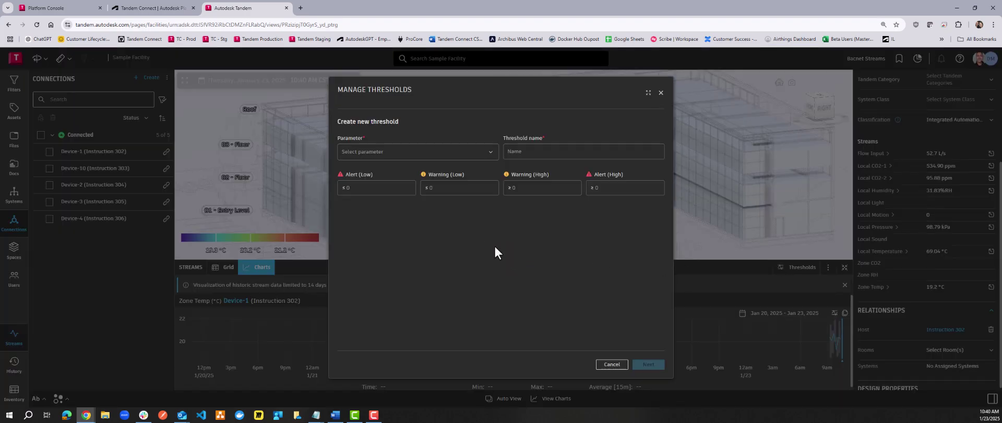
left_click(464, 156)
left_click(477, 296)
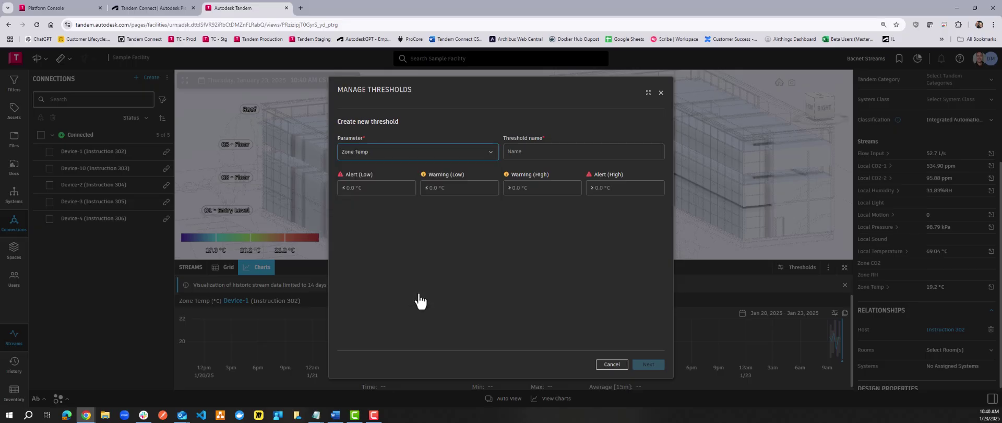
left_click(529, 155)
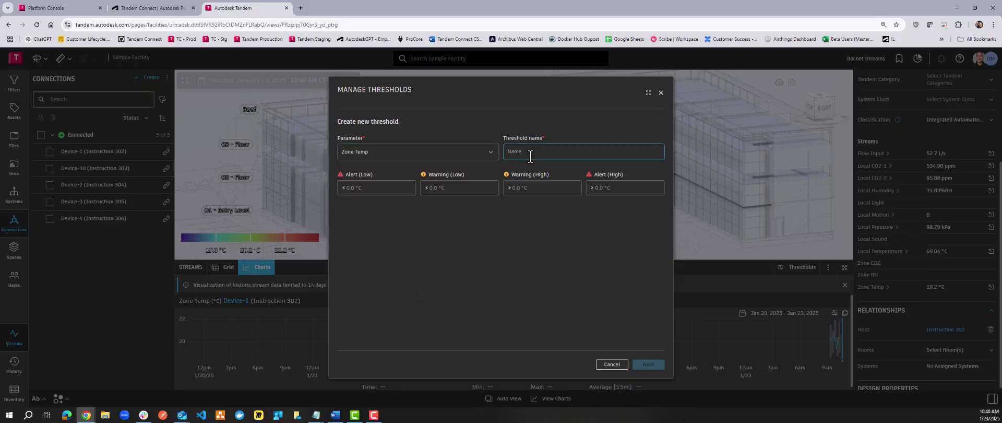
type("Temp Thr")
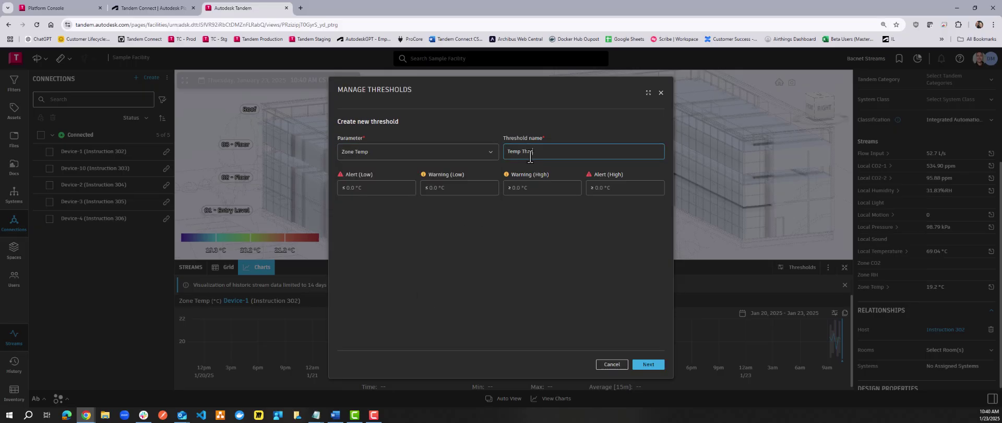
type("eshold")
Enter the threshold limits 16, 17, 23 and 24 °C.
key("Tab")
type("16")
left_click(479, 192)
left_click(513, 189)
type("23")
left_click(595, 191)
type("24")
Assign the threshold to all device connections and create it.
left_click(659, 364)
left_click(485, 183)
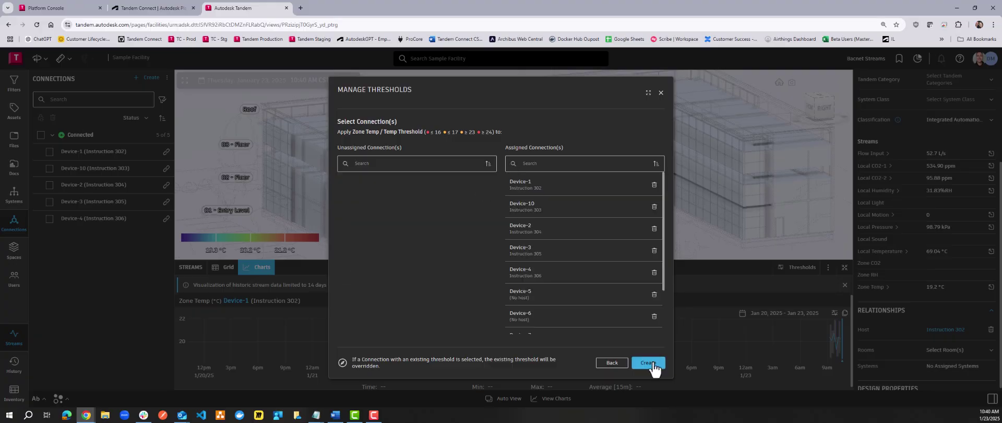
left_click(648, 362)
left_click(659, 364)
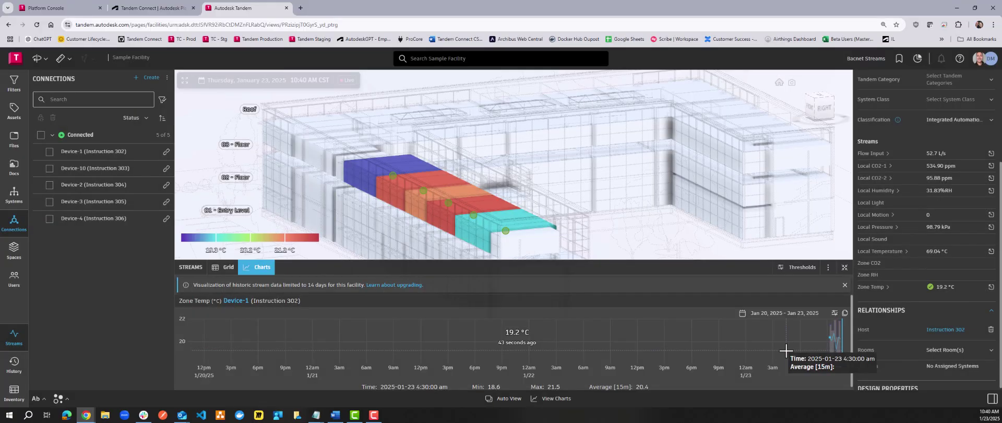
Open Configure Connections and select Device-1 to view its mappings.
left_click(167, 77)
left_click(204, 81)
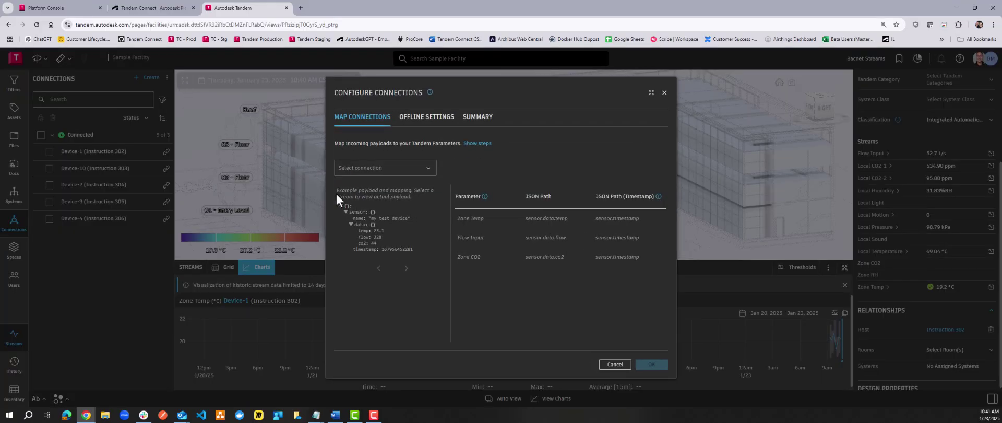
left_click(397, 175)
left_click(380, 212)
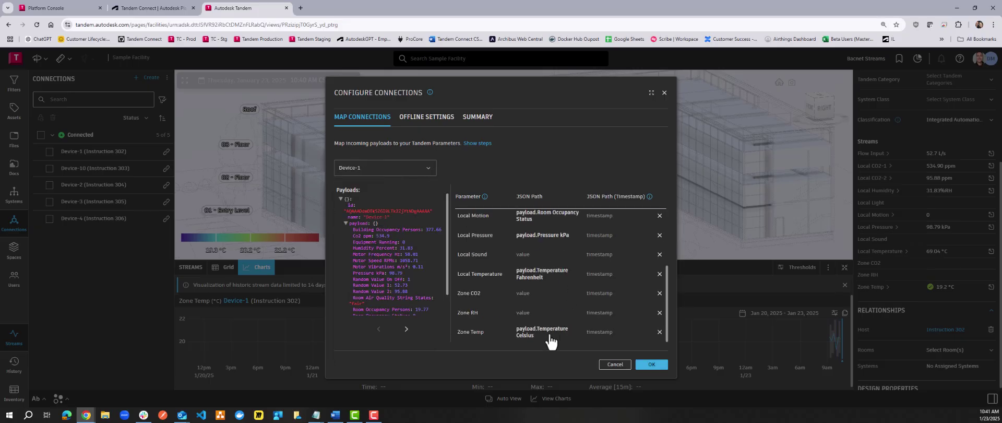
Set Zone Temp's JSON path to 'zone temp' and its timestamp path to 'ts', then save.
left_click(550, 337)
key("ctrl+a")
type("z")
left_click(606, 332)
type("ts")
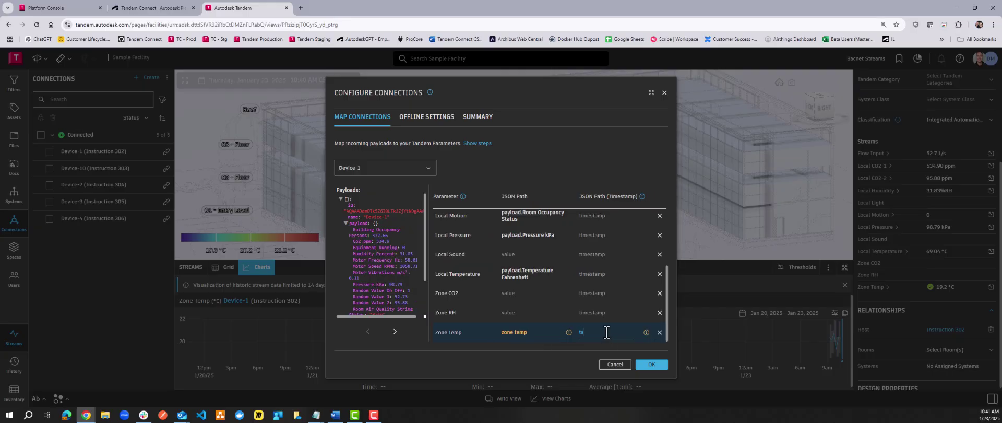
left_click(645, 367)
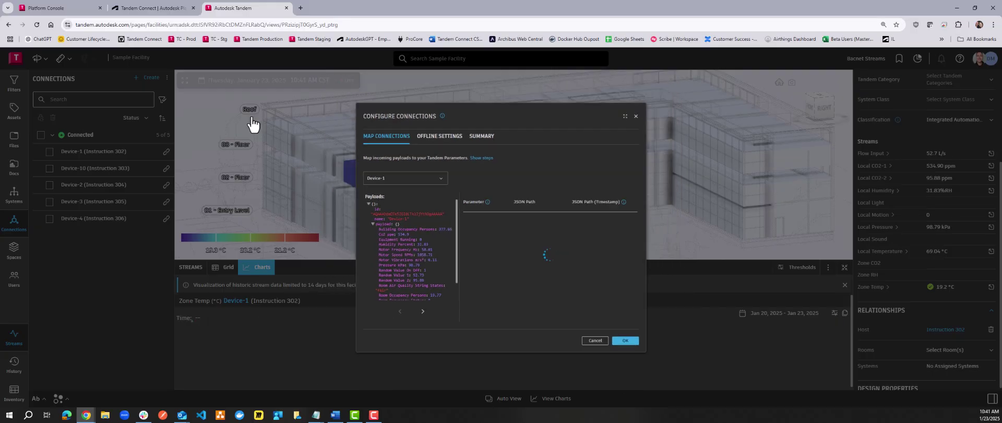
left_click(46, 8)
Load the Tandem Connections Auto 7-day backfill template from the library and walk through to its Start step.
left_click(952, 78)
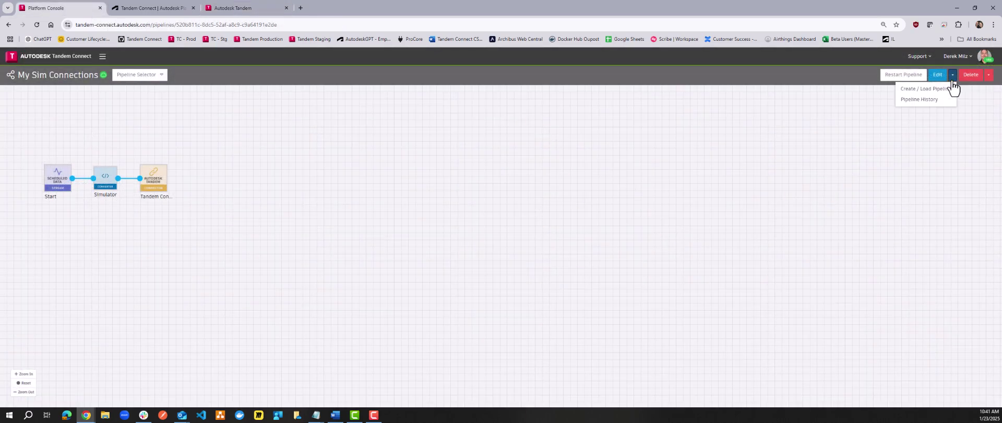
left_click(950, 90)
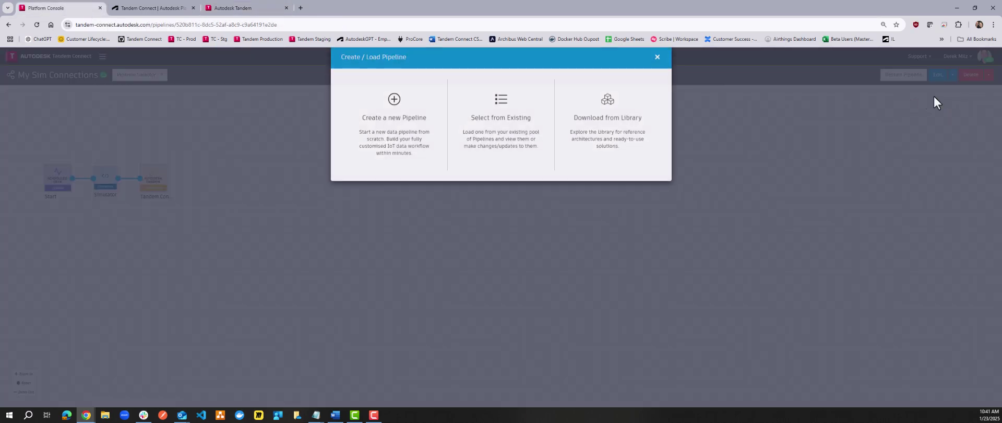
left_click(646, 122)
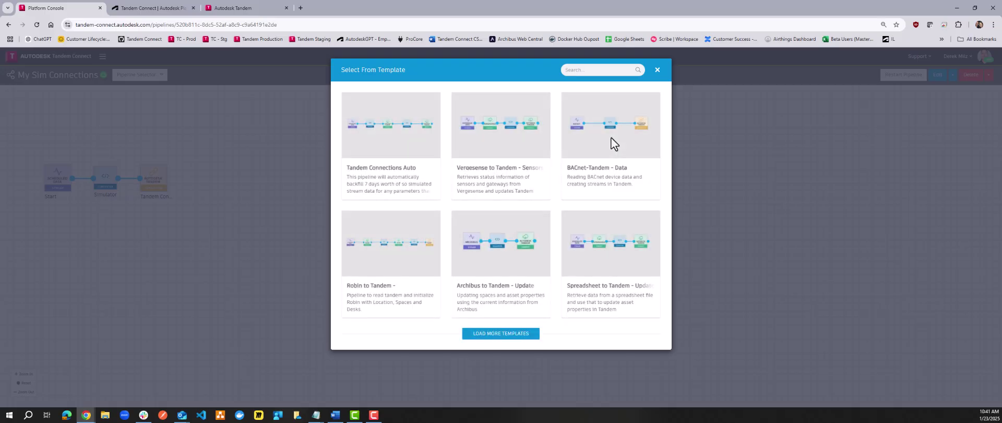
left_click(381, 148)
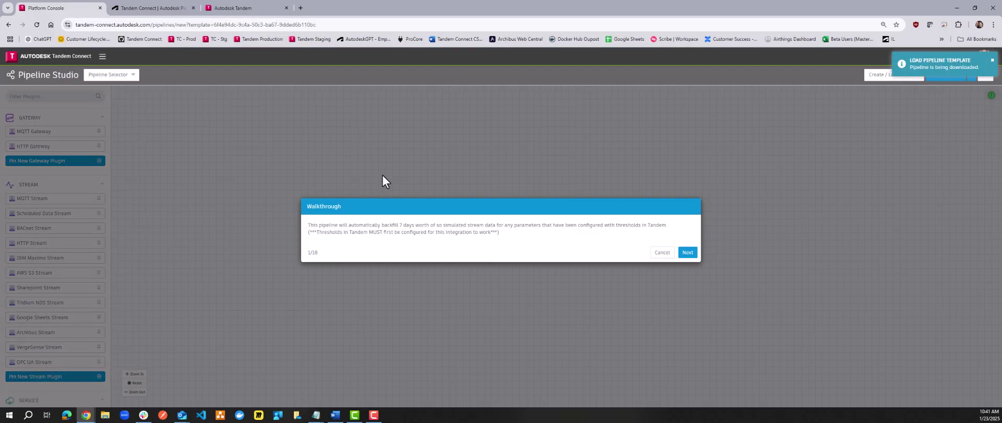
left_click(688, 253)
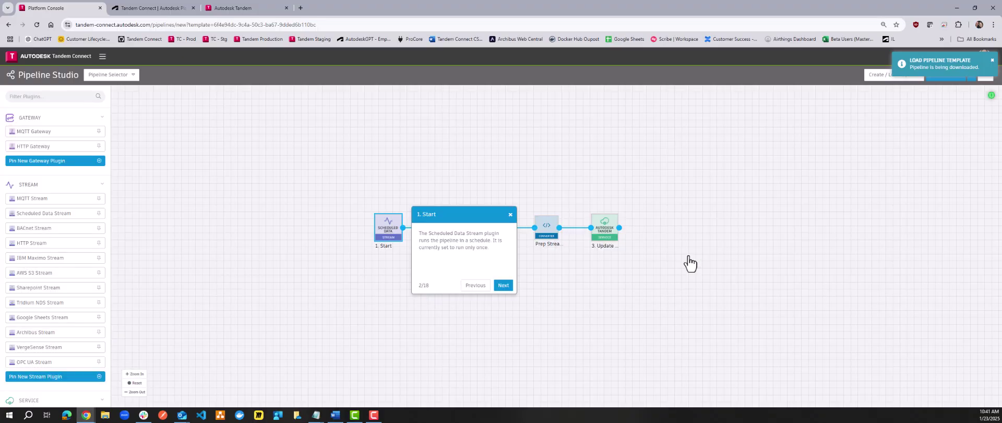
left_click(503, 285)
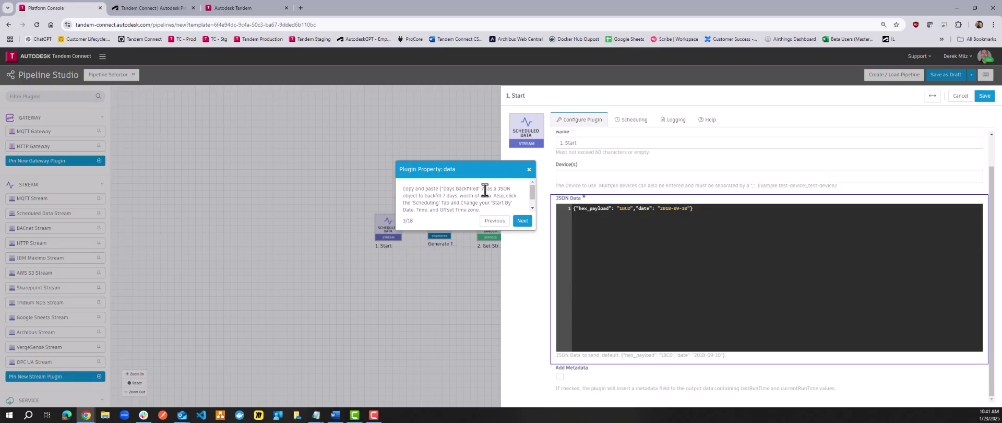
left_click_drag(485, 190, 454, 189)
Replace the Start step's JSON data with {"Days Backfilled":7} and enable Add Metadata.
right_click(440, 188)
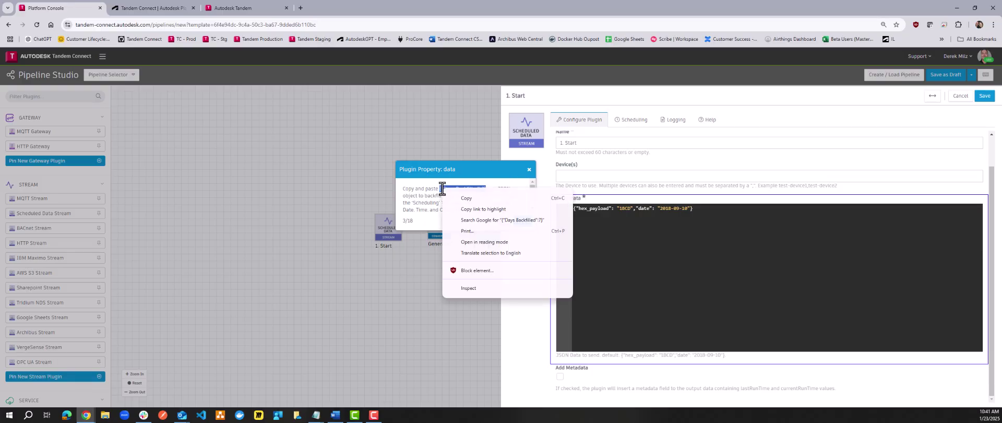
left_click(465, 196)
left_click(531, 172)
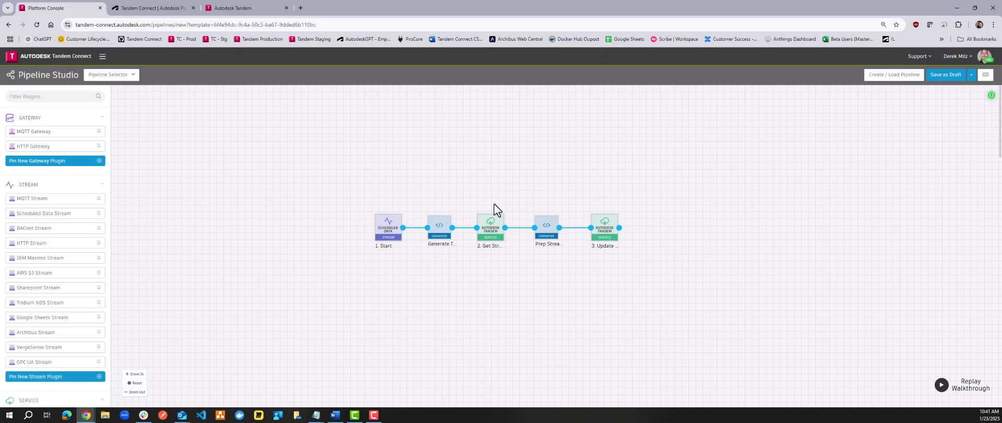
left_click(390, 227)
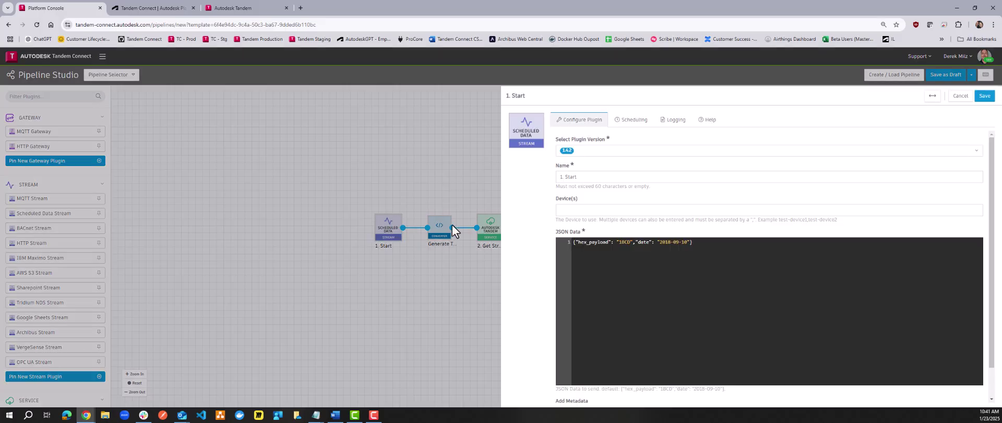
left_click(586, 268)
key("ctrl+a")
key("ctrl+v")
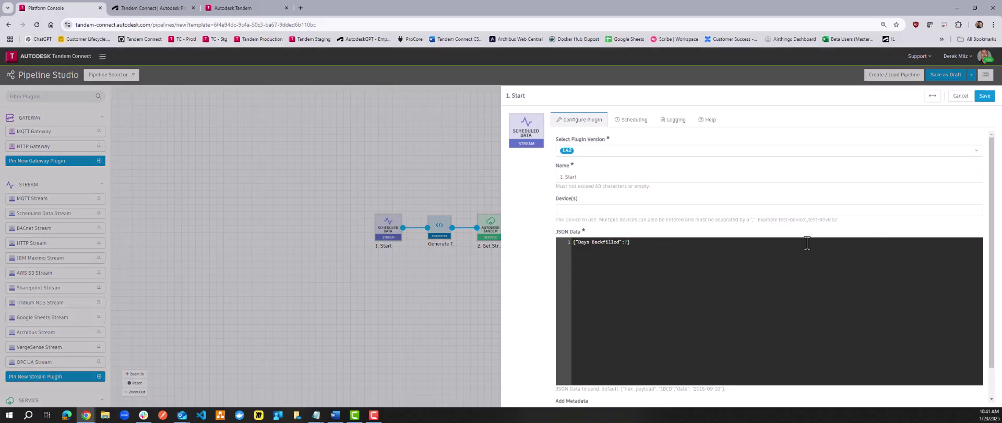
scroll(993, 225, "down", 1)
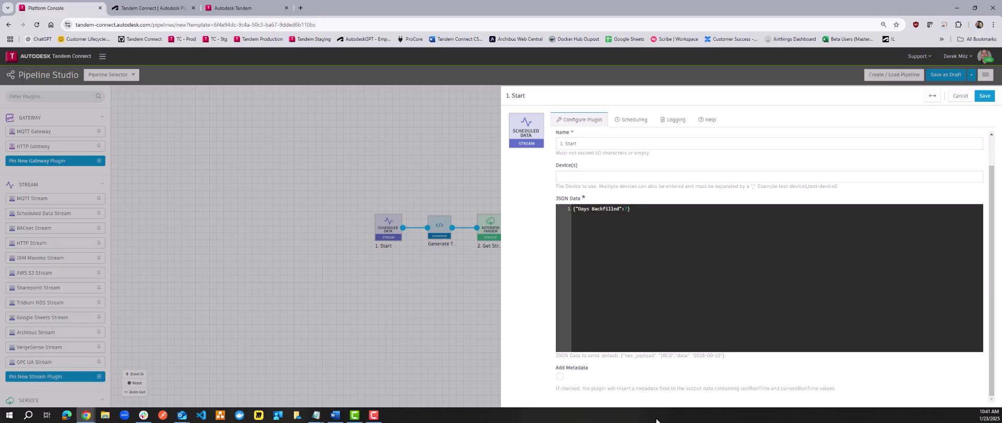
left_click(560, 376)
Schedule the Start step for today, 2025/01/23, at 11:40:30 AM and save it.
left_click(634, 120)
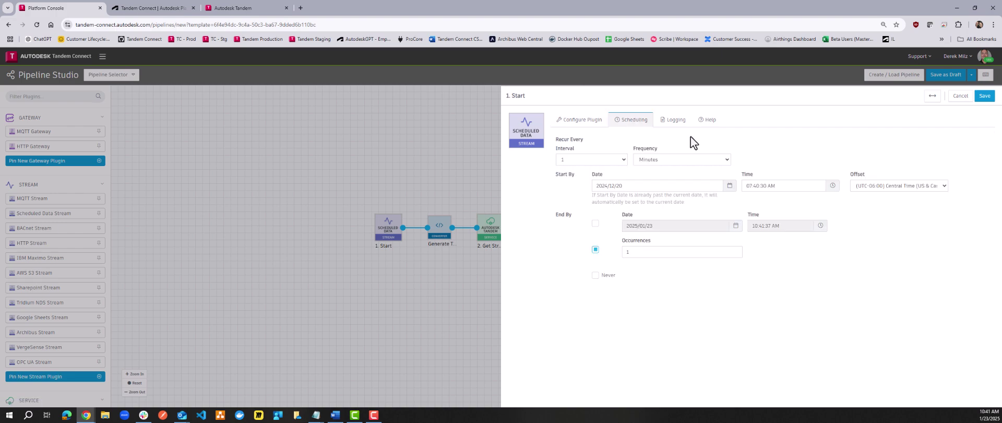
left_click(656, 186)
left_click(639, 289)
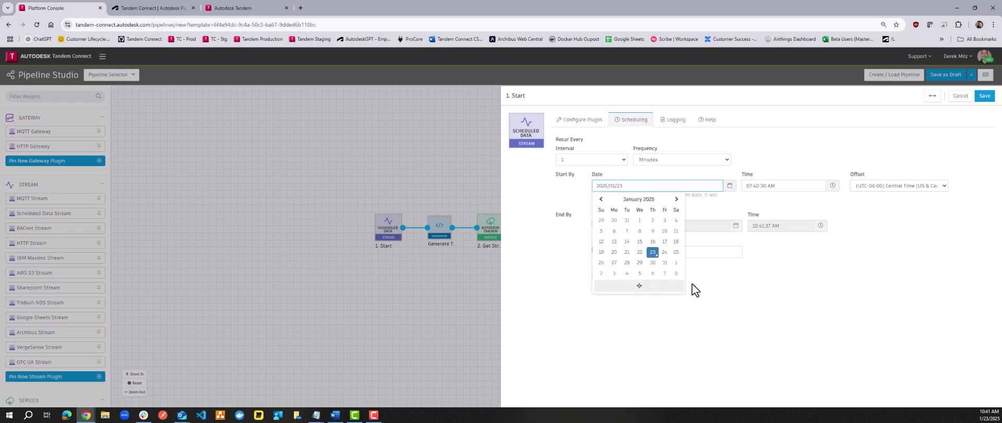
left_click(777, 185)
left_click(752, 209)
left_click(751, 210)
left_click(752, 210)
left_click(751, 210)
left_click(868, 252)
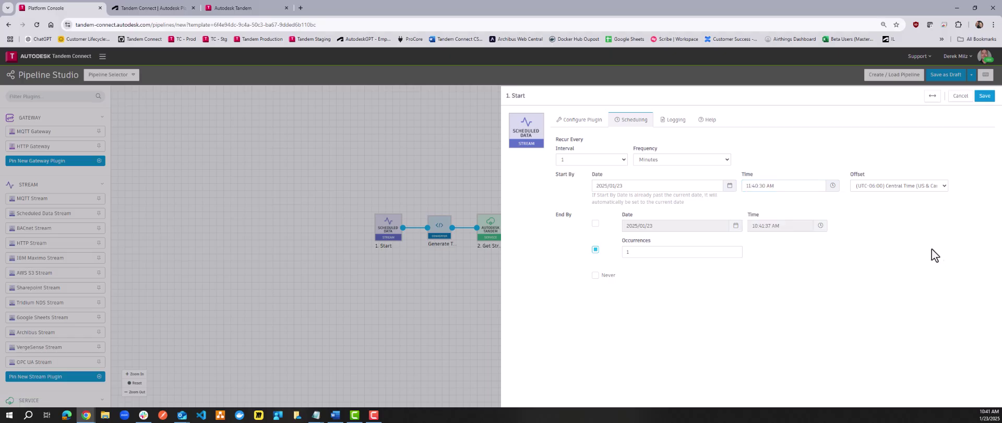
left_click(985, 97)
Set Get Streams to Retrieve Stream Assets and paste the app's Client ID.
left_click(490, 227)
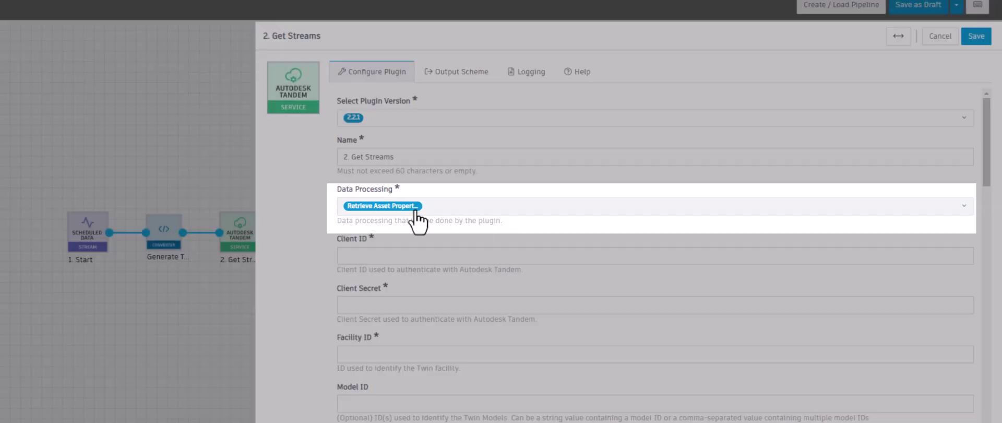
left_click(414, 211)
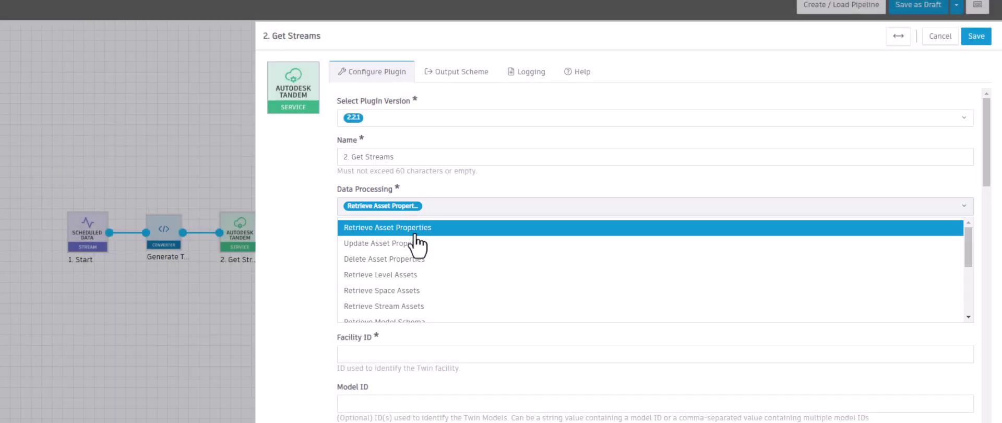
left_click(437, 307)
left_click(421, 257)
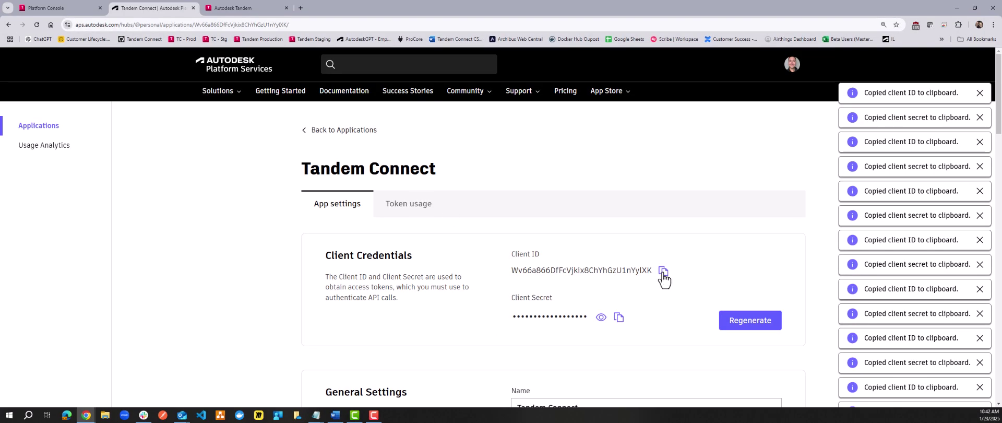
left_click(663, 331)
left_click(72, 10)
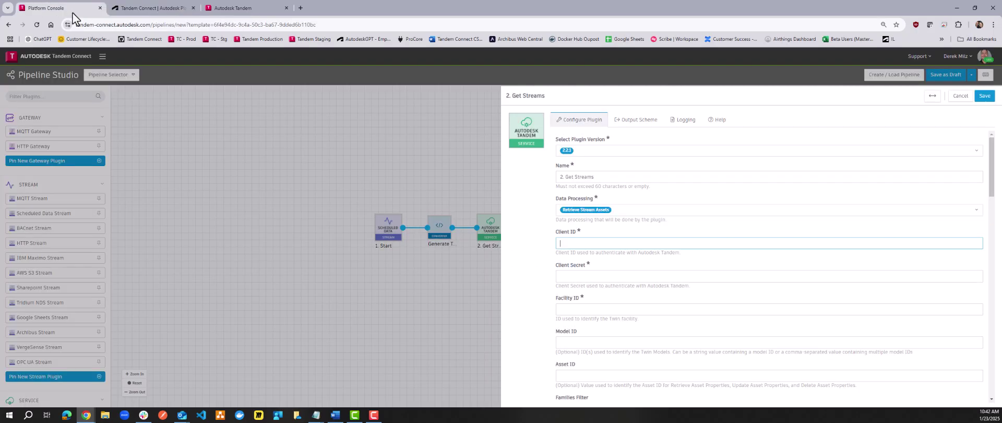
key("ctrl+v")
Enter the client secret and paste the facility URN as Model ID, correcting its prefix.
left_click(157, 8)
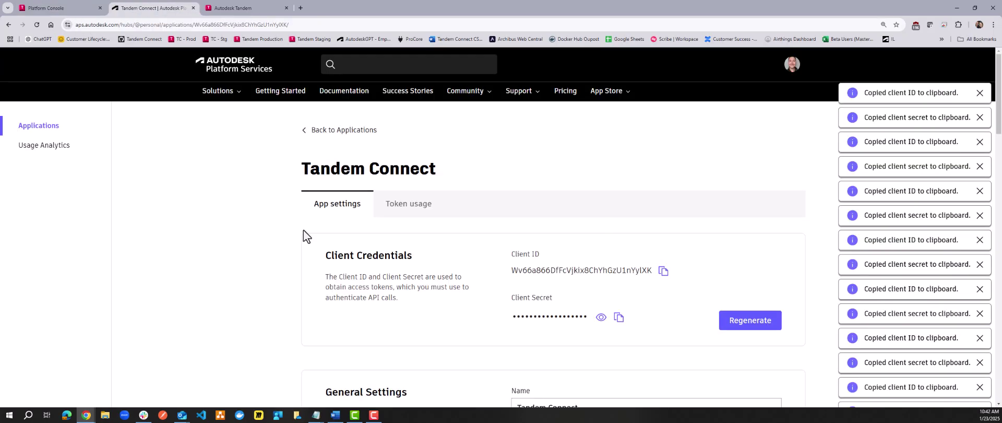
left_click(612, 320)
left_click(58, 8)
left_click(618, 276)
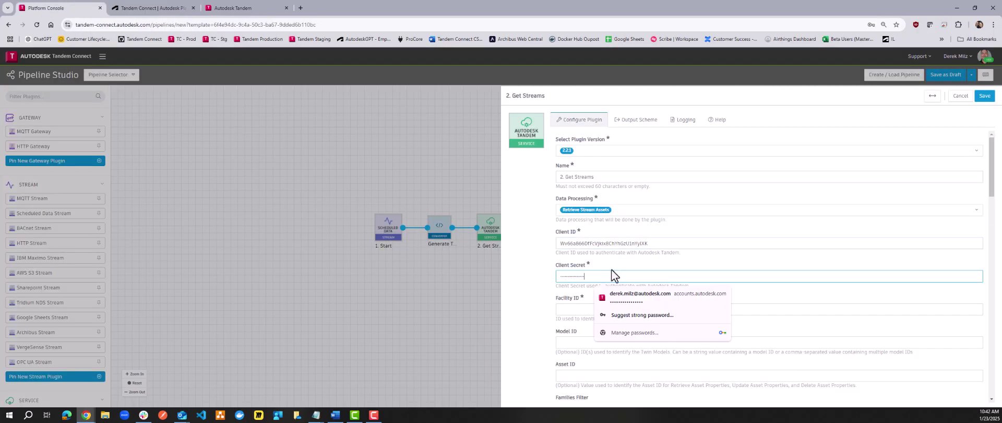
left_click(232, 8)
left_click_drag(169, 25, 263, 24)
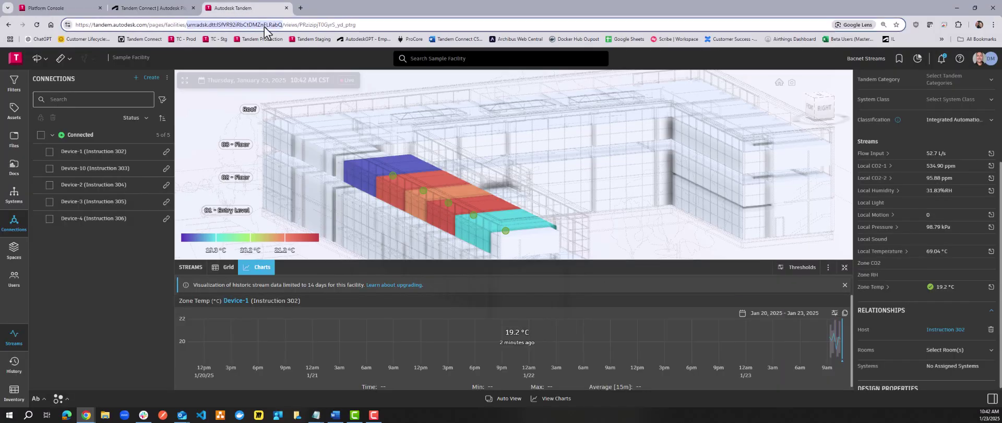
left_click(47, 8)
left_click(514, 306)
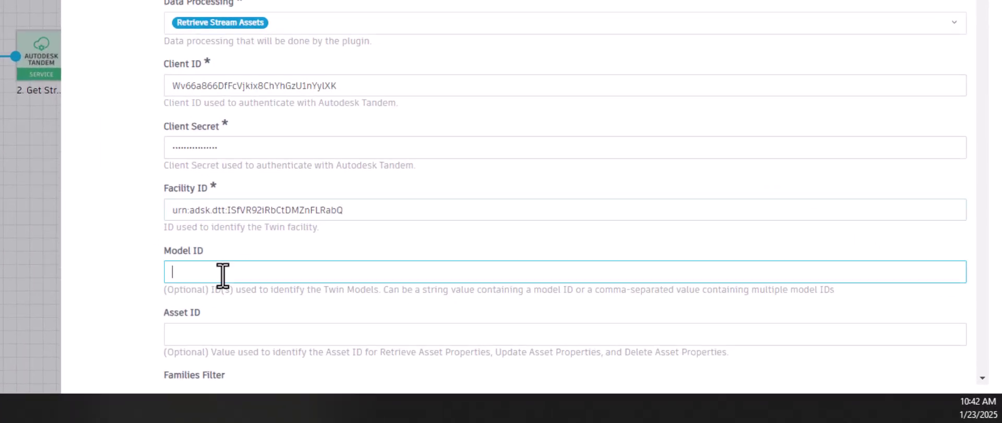
key("ctrl+v")
left_click(222, 272)
key("Delete")
type("m")
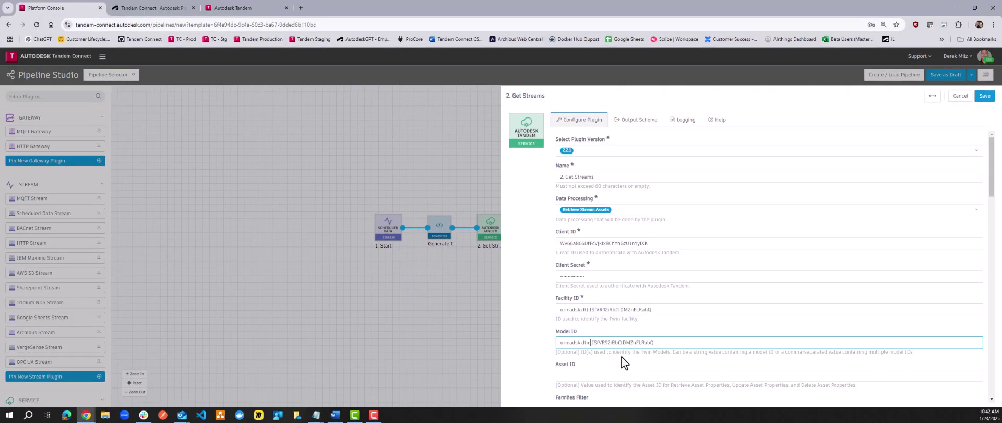
Enable Split Mode and save the Get Streams settings.
left_click_drag(991, 190, 992, 267)
scroll(861, 280, "down", 10)
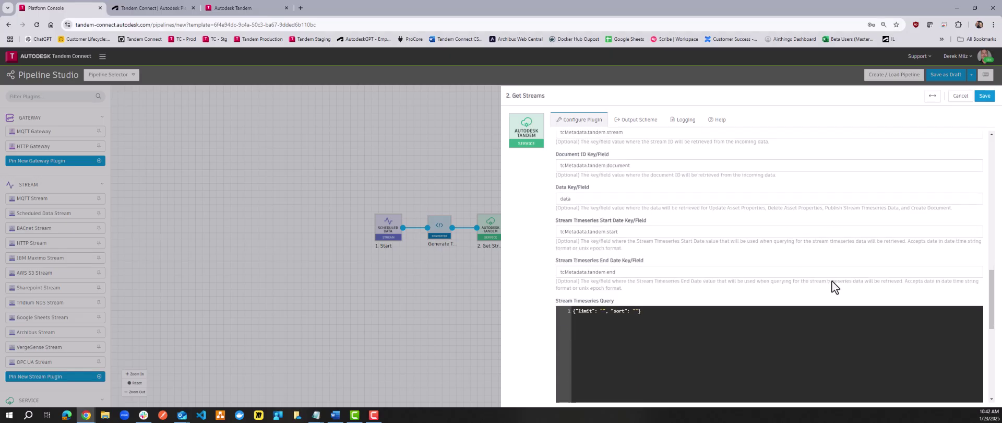
scroll(832, 281, "down", 4)
left_click(560, 217)
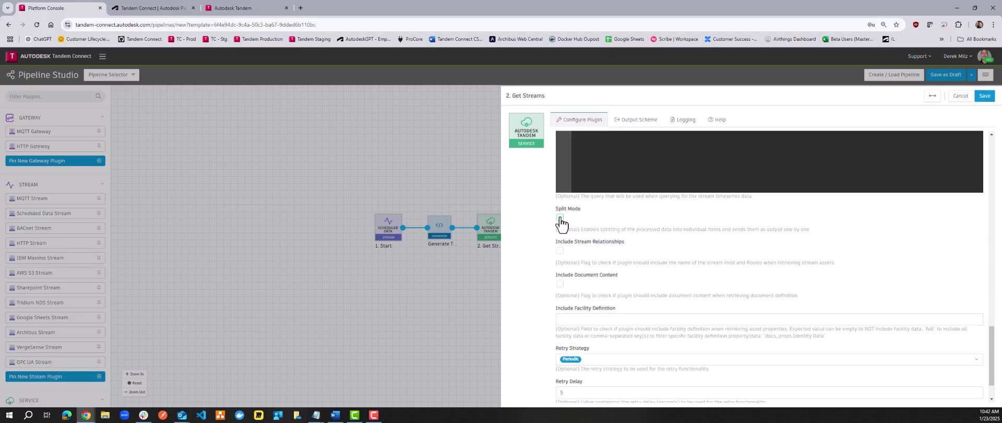
left_click(985, 96)
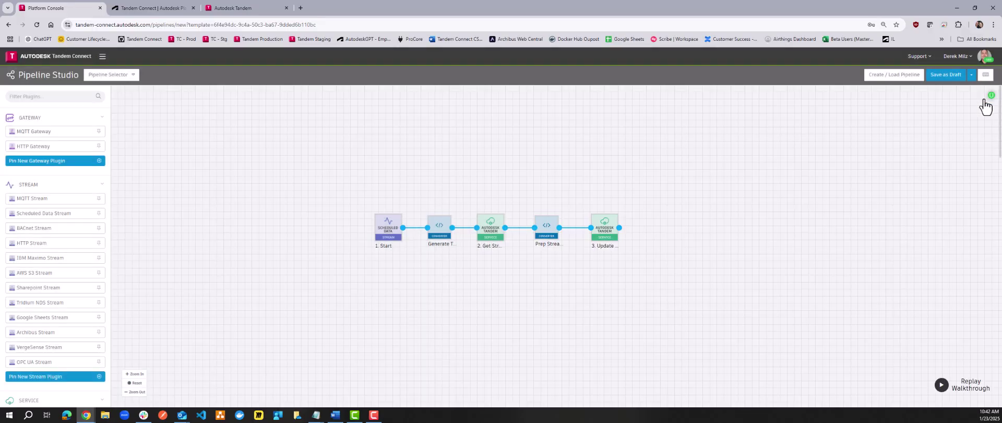
Set the Update Stream Data step's processing to Publish Stream Timeseries Data.
left_click(606, 226)
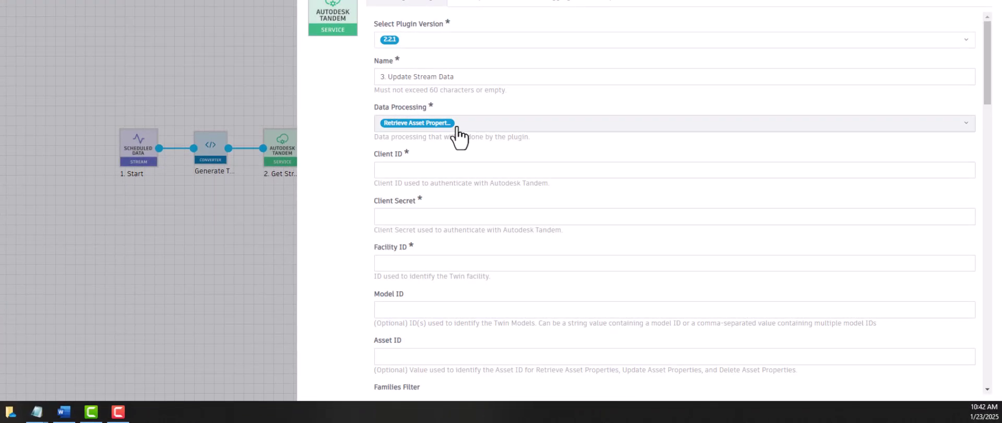
left_click(458, 128)
left_click(573, 159)
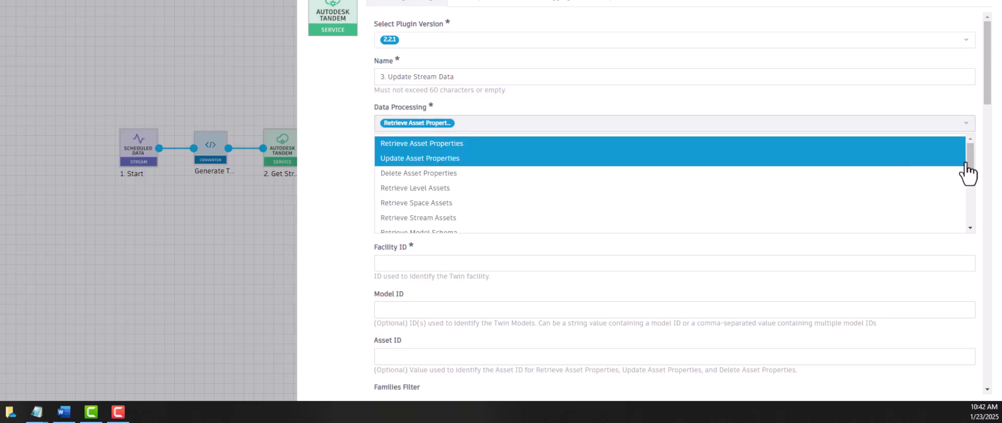
left_click_drag(972, 161, 973, 186)
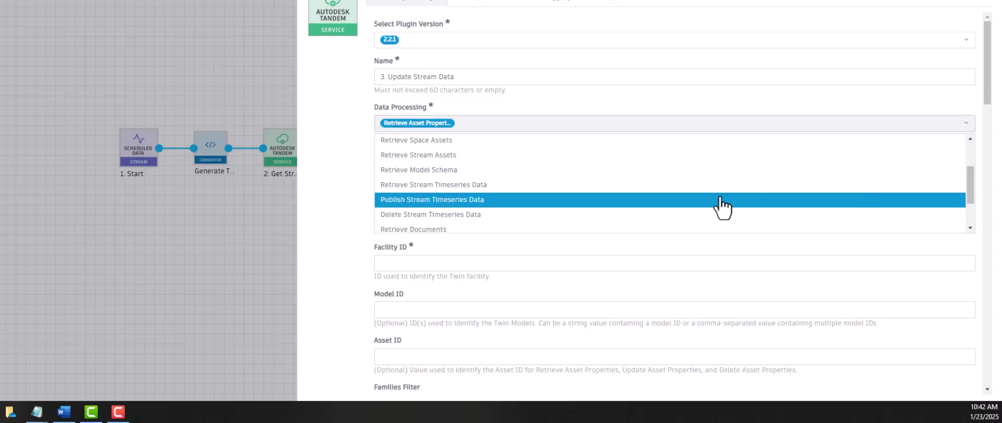
left_click(723, 200)
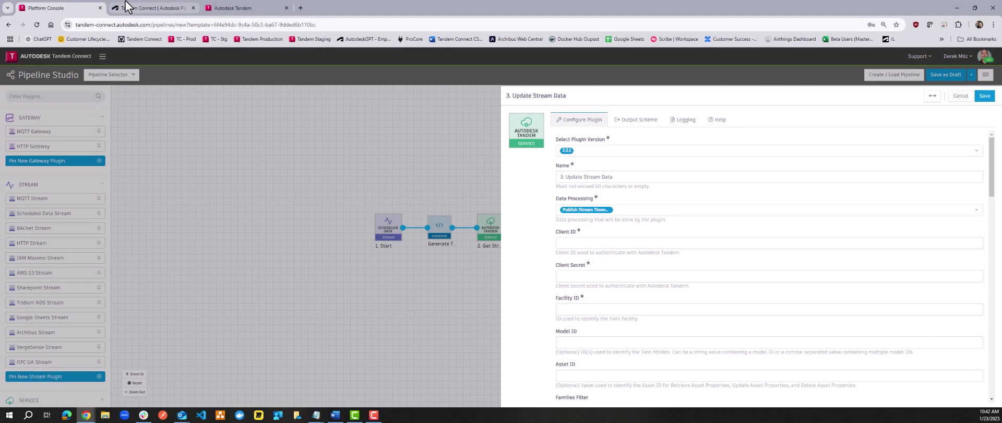
Paste the app's Client ID and Client Secret into the Update Stream Data form.
left_click(154, 7)
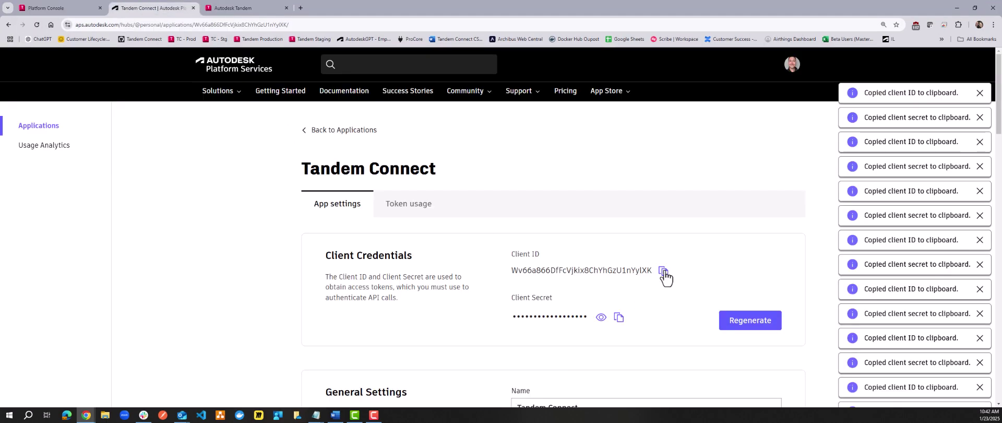
left_click(92, 10)
left_click(573, 241)
key("ctrl+v")
left_click(154, 8)
left_click(619, 317)
left_click(63, 8)
left_click(578, 271)
key("ctrl+v")
Paste the facility URN into the Facility ID and Model ID fields.
left_click(233, 8)
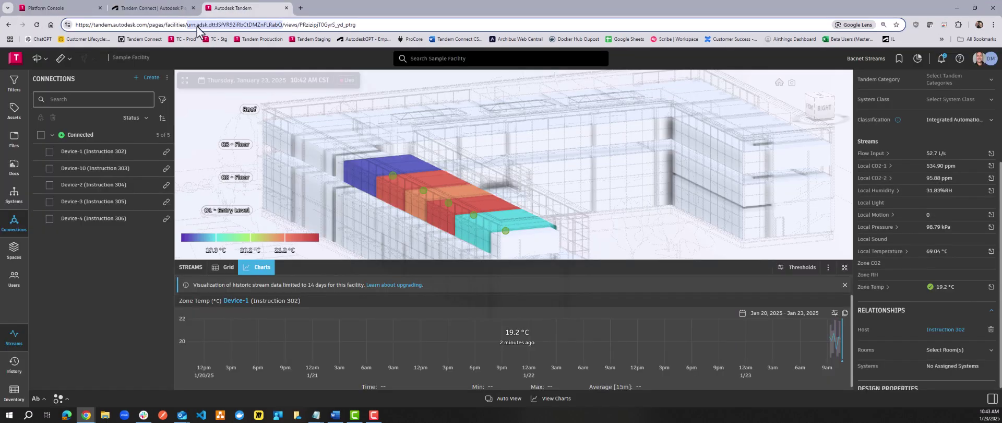
left_click(53, 7)
left_click(595, 309)
key("ctrl+v")
left_click(587, 342)
key("ctrl+v")
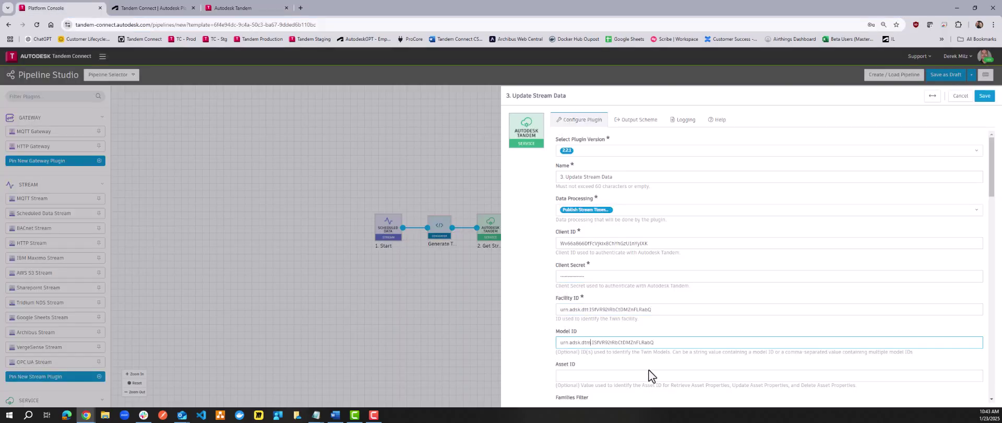
Save and deploy the pipeline as 'Streams Backfill', then run Sync Now from the Start step.
left_click(985, 95)
left_click(971, 74)
left_click(969, 99)
left_click(481, 129)
type("Streams Backfill")
key("Tab")
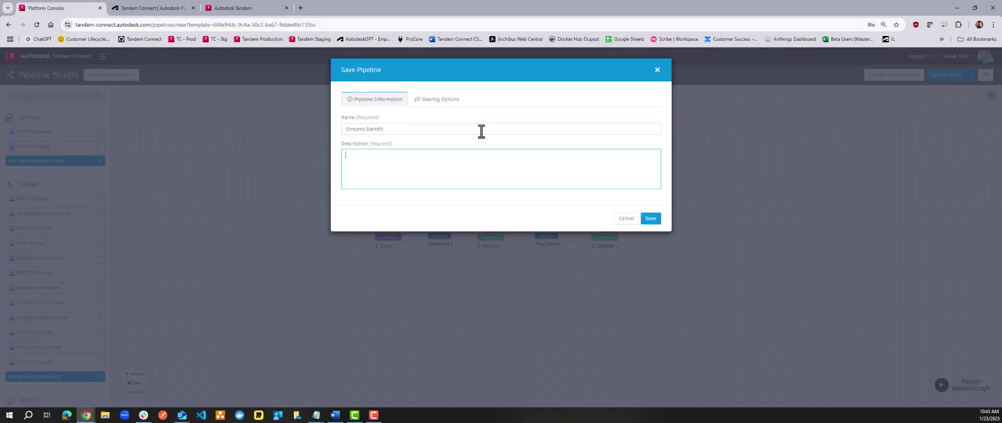
left_click(651, 218)
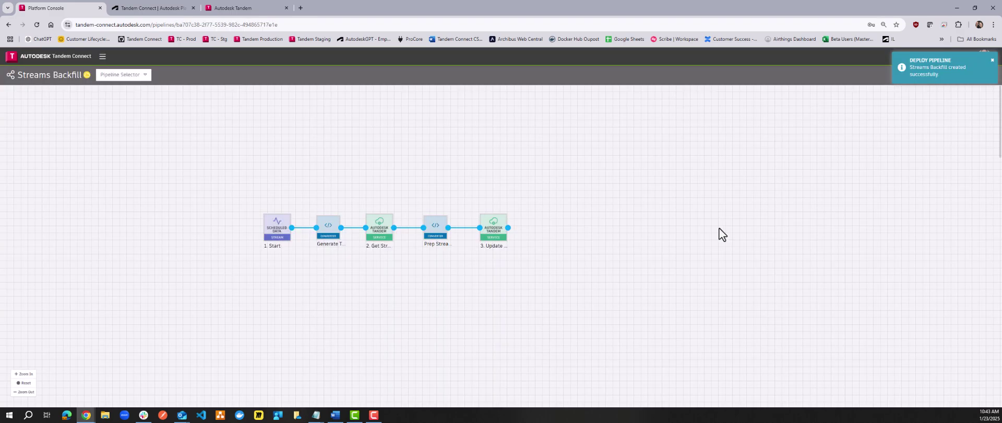
left_click(276, 236)
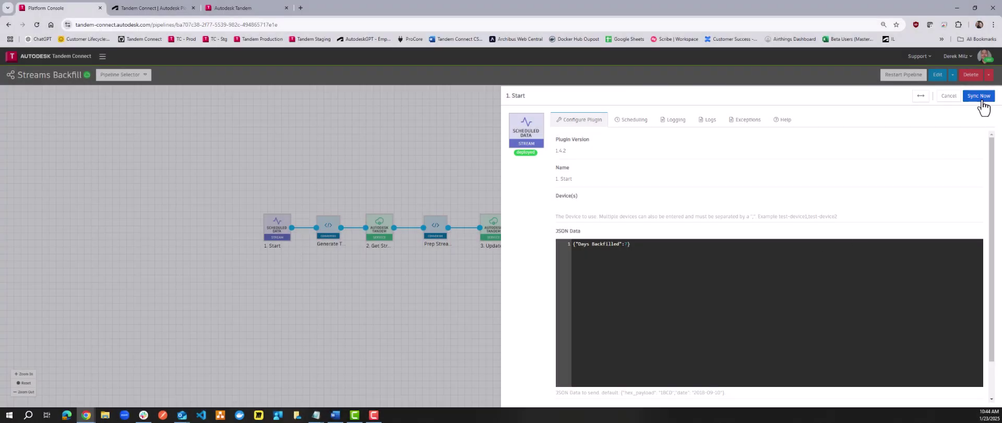
left_click(979, 96)
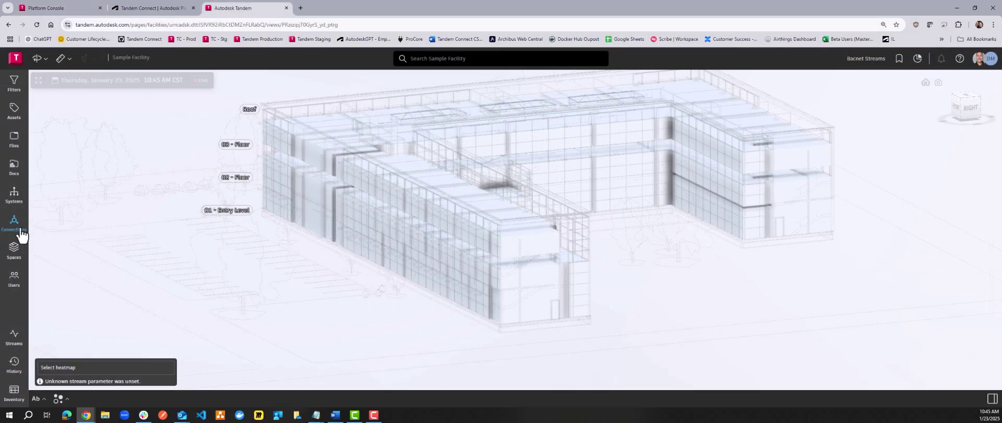
Show Device-1's Zone Temp chart with thresholds enabled.
left_click(20, 230)
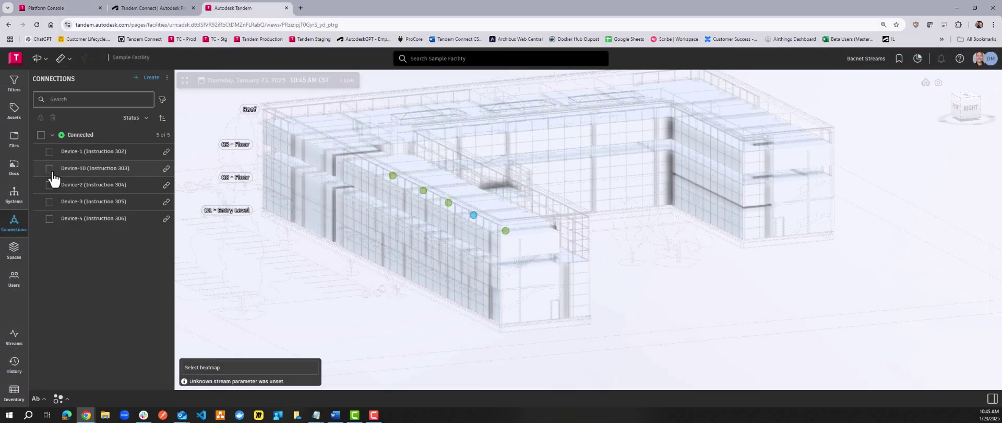
left_click(50, 152)
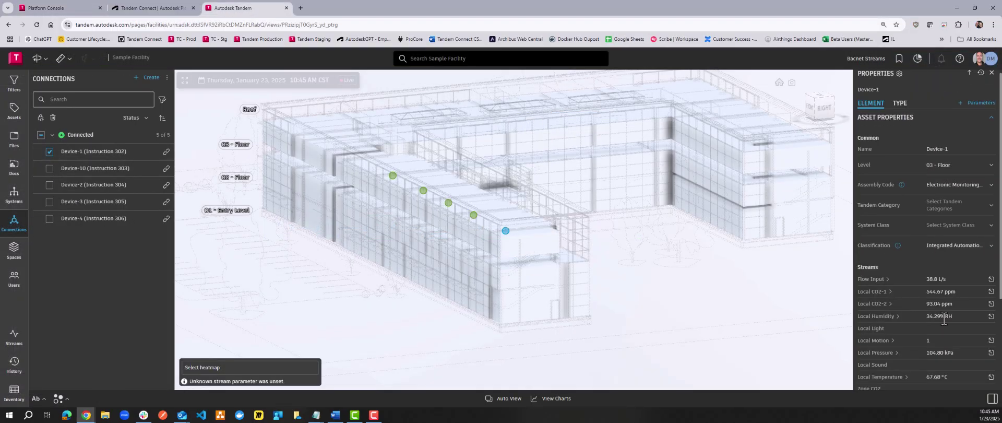
left_click(507, 242)
left_click(828, 282)
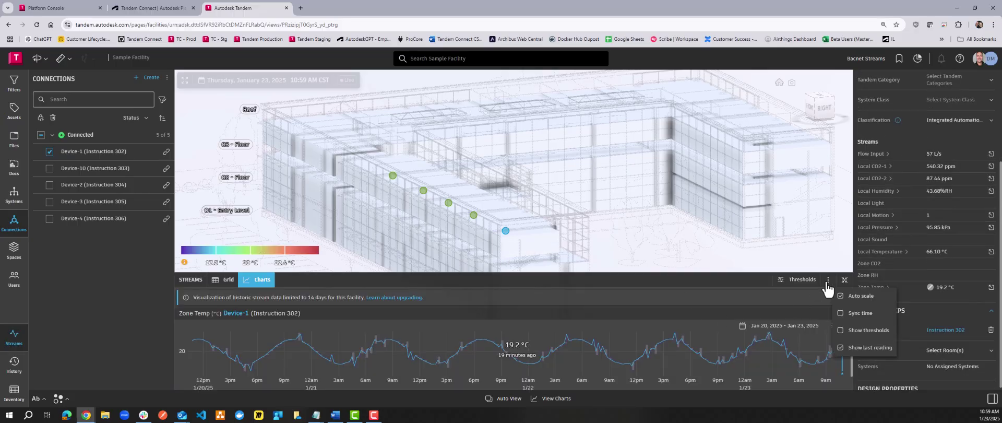
left_click(856, 330)
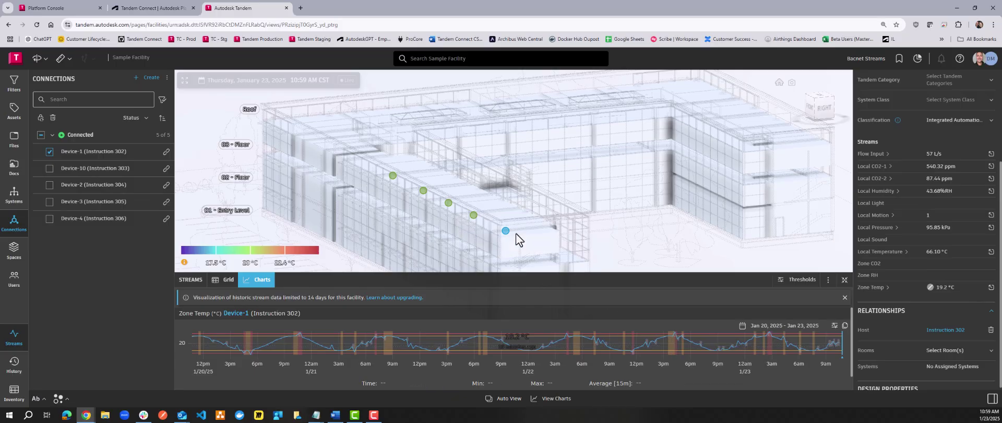
Move the playback timeline back to January 20 afternoon and play the heatmap.
mouse_move(506, 231)
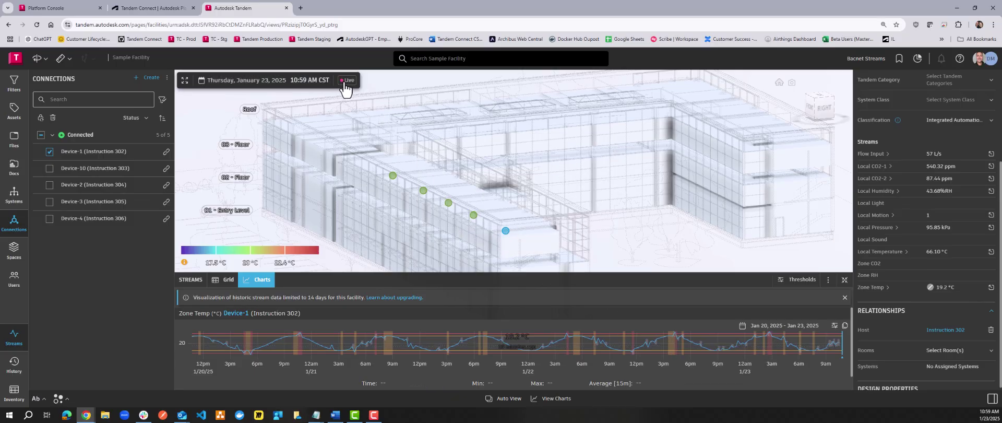
left_click(185, 80)
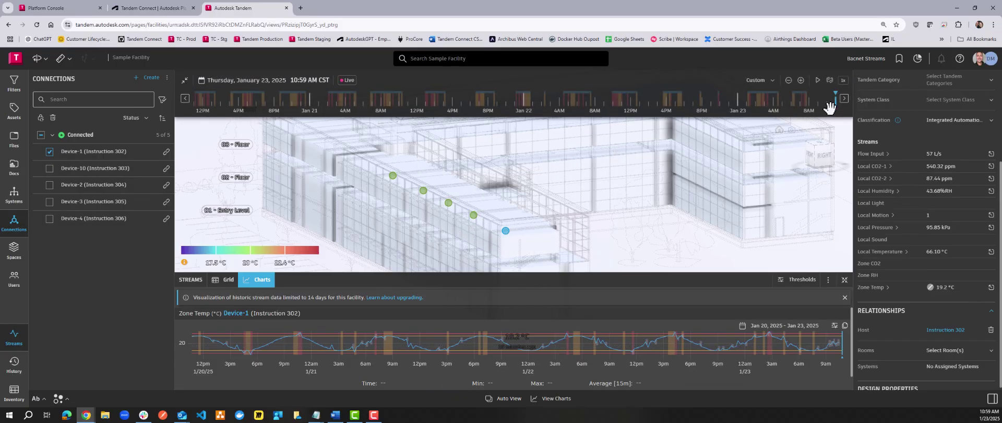
left_click_drag(663, 99, 230, 99)
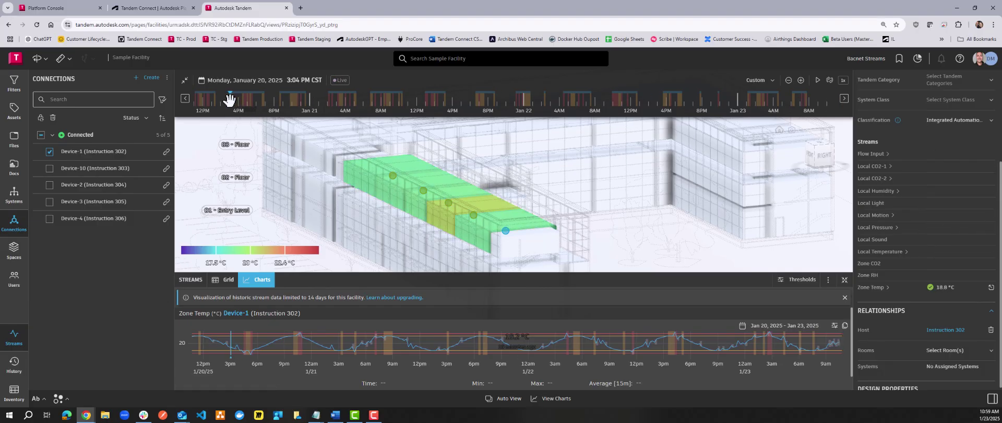
left_click(817, 81)
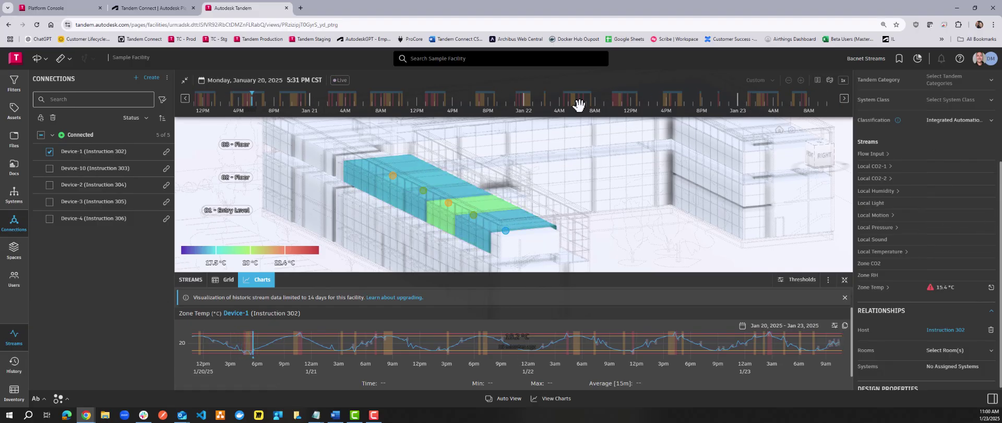